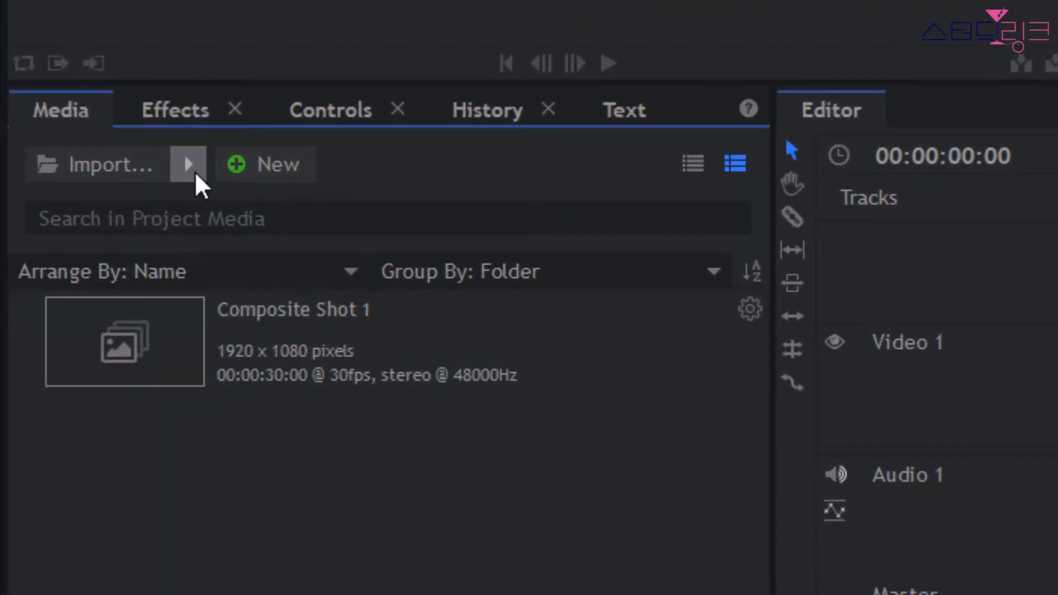
left_click(188, 164)
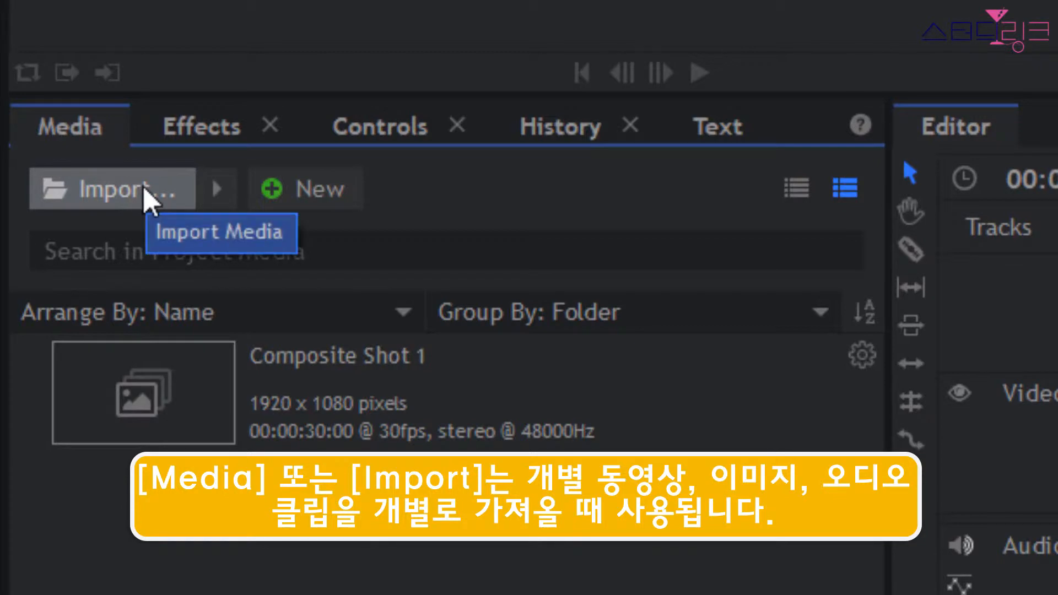
left_click(217, 189)
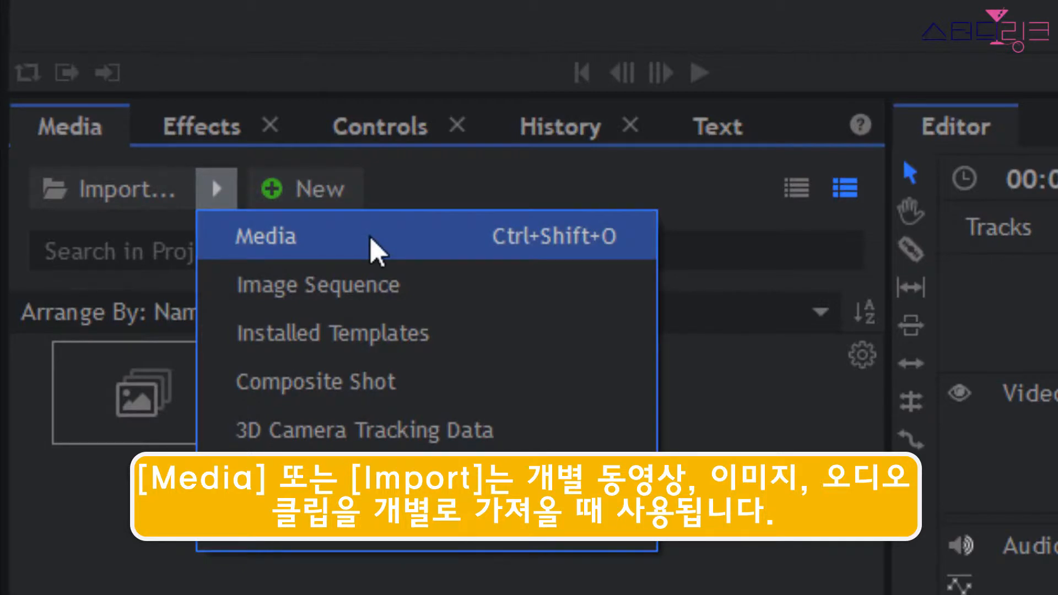
key("Escape")
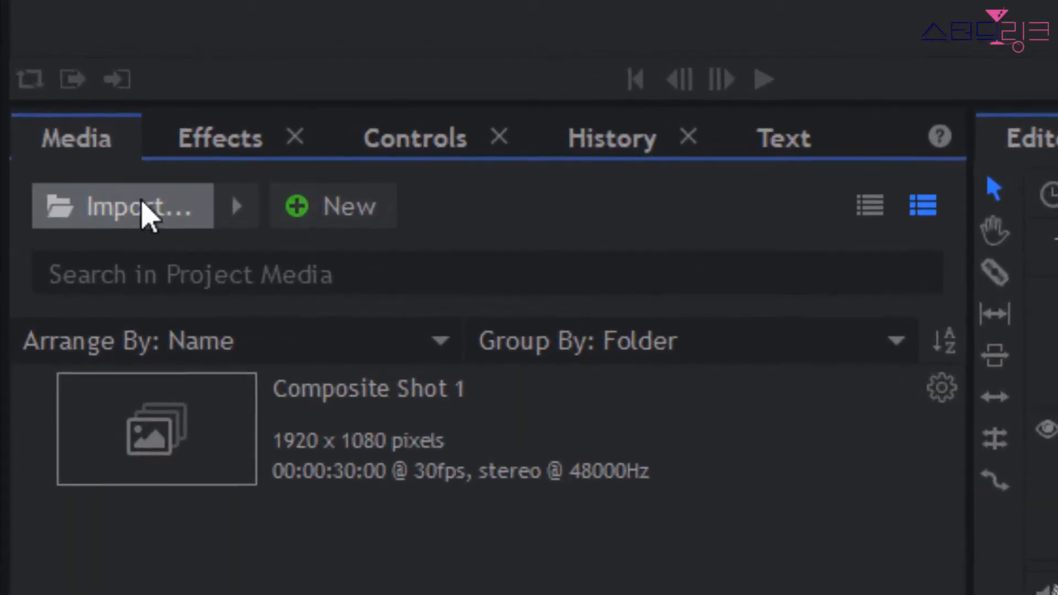
Step: Start a media import, show the 학습자료 folder's contents as large icons, and open its 비디오 subfolder
left_click(158, 196)
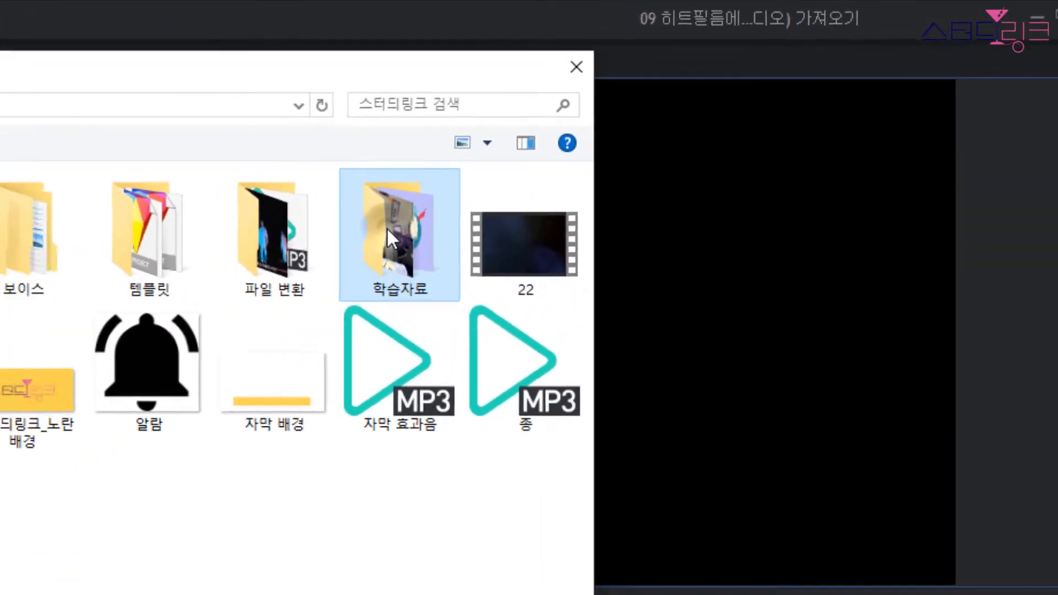
double_click(388, 229)
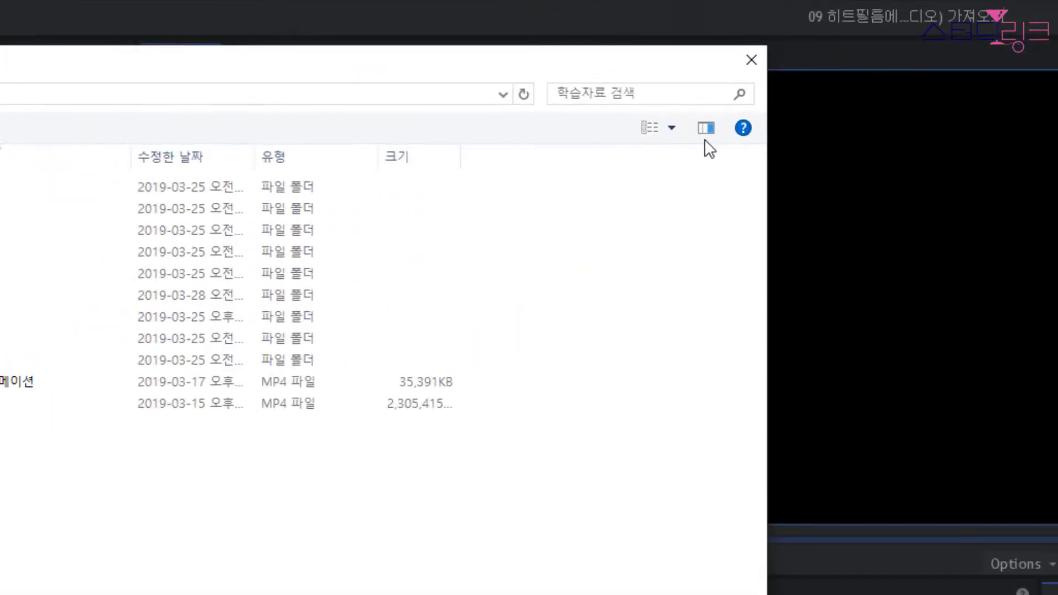
left_click(671, 128)
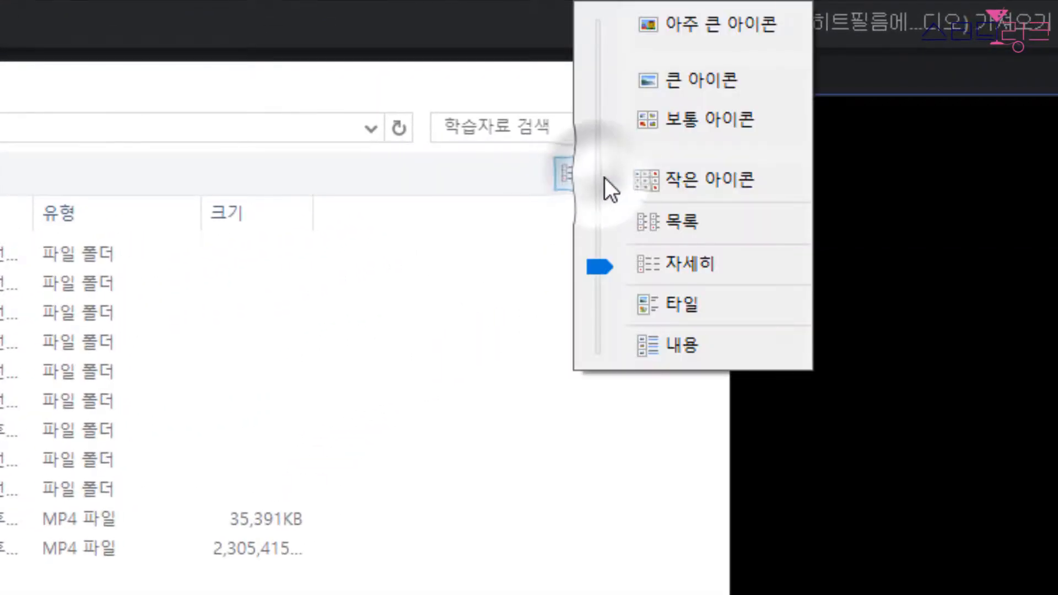
left_click(685, 83)
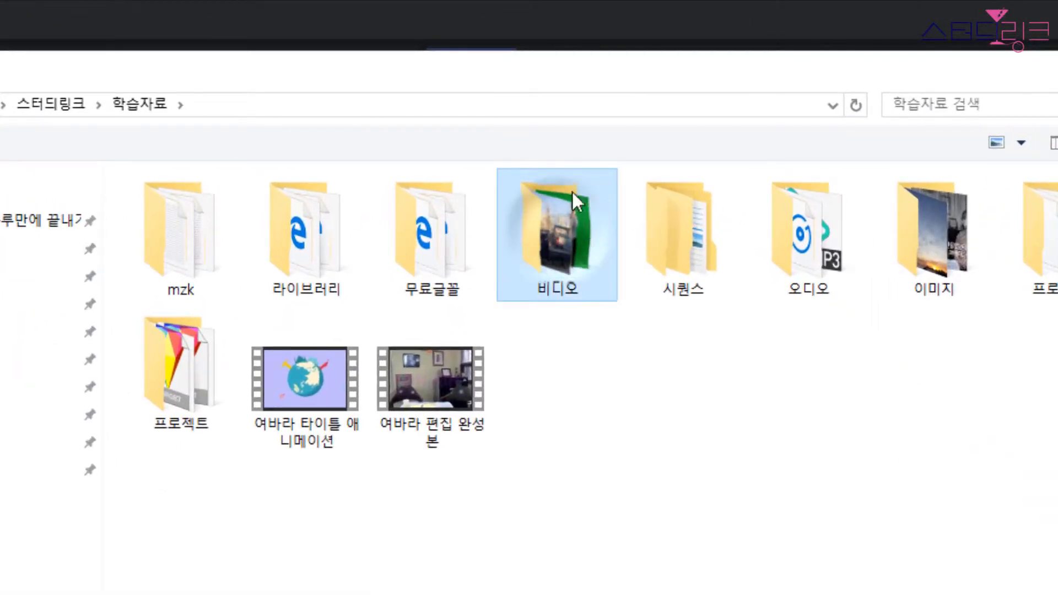
double_click(553, 216)
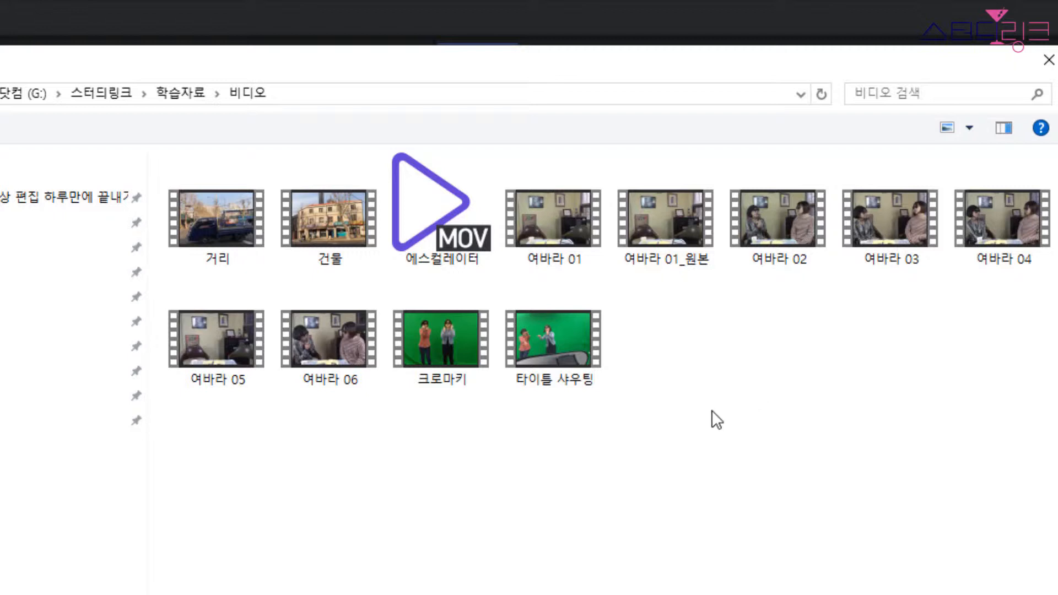
Step: Import the video files 거리, 건물 and 여바라 01 together into the project media, leaving nothing selected there
left_click(205, 220)
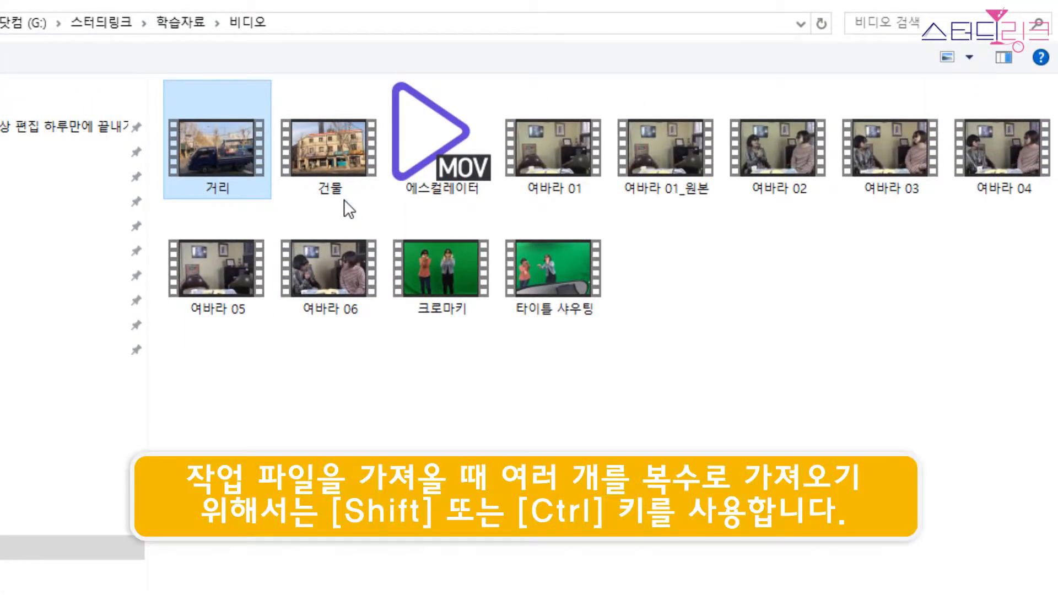
left_click(323, 151, "shift")
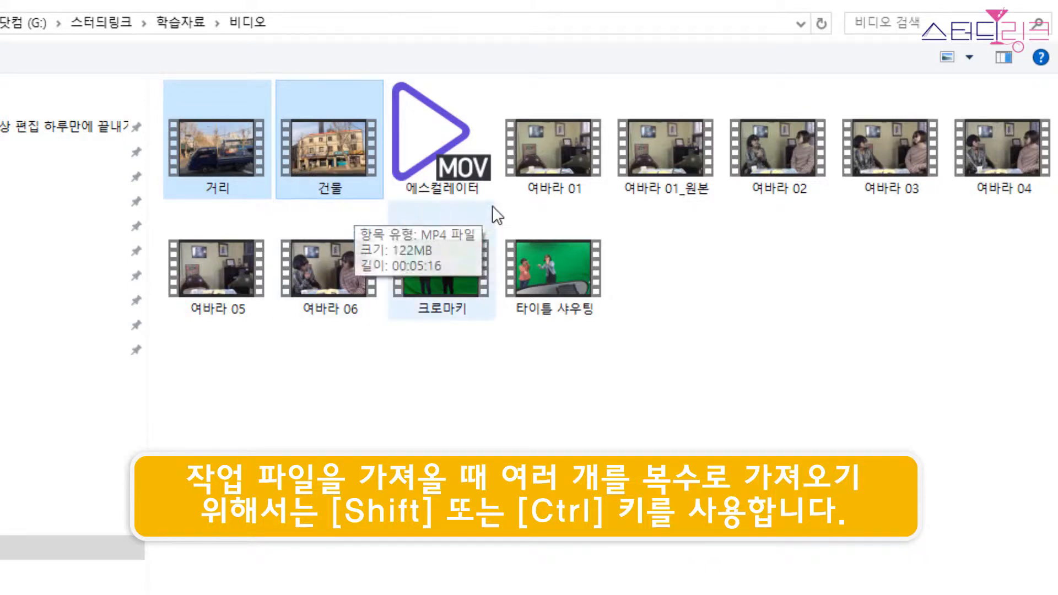
left_click(550, 152, "ctrl")
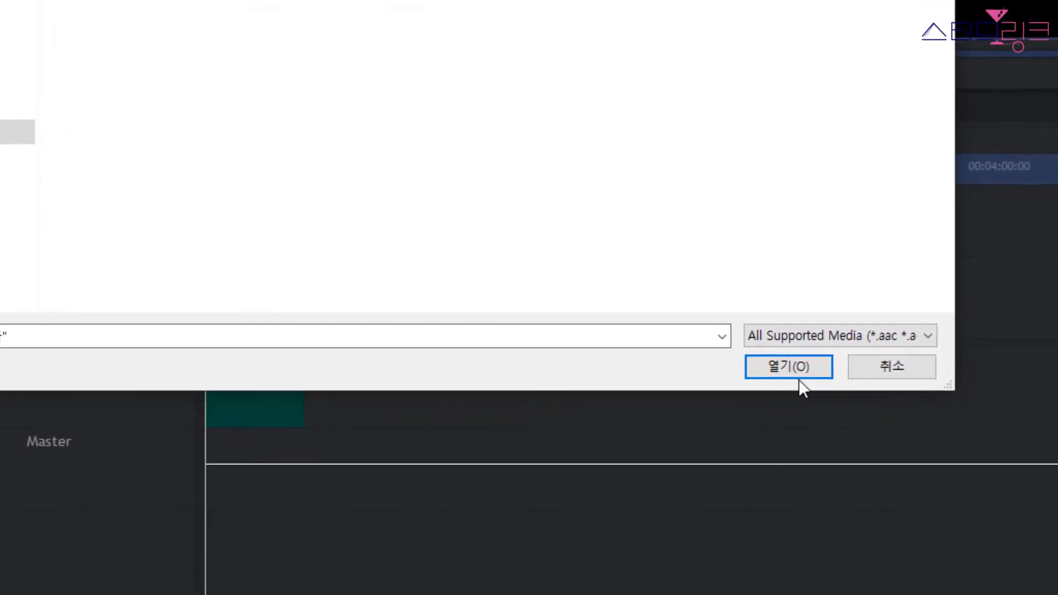
left_click(782, 365)
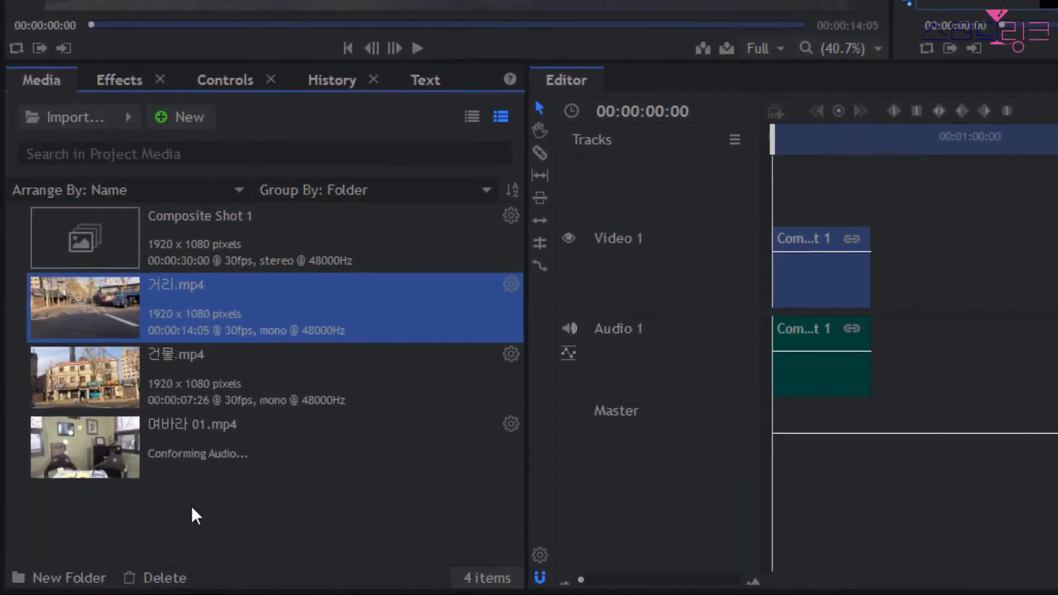
left_click(218, 508)
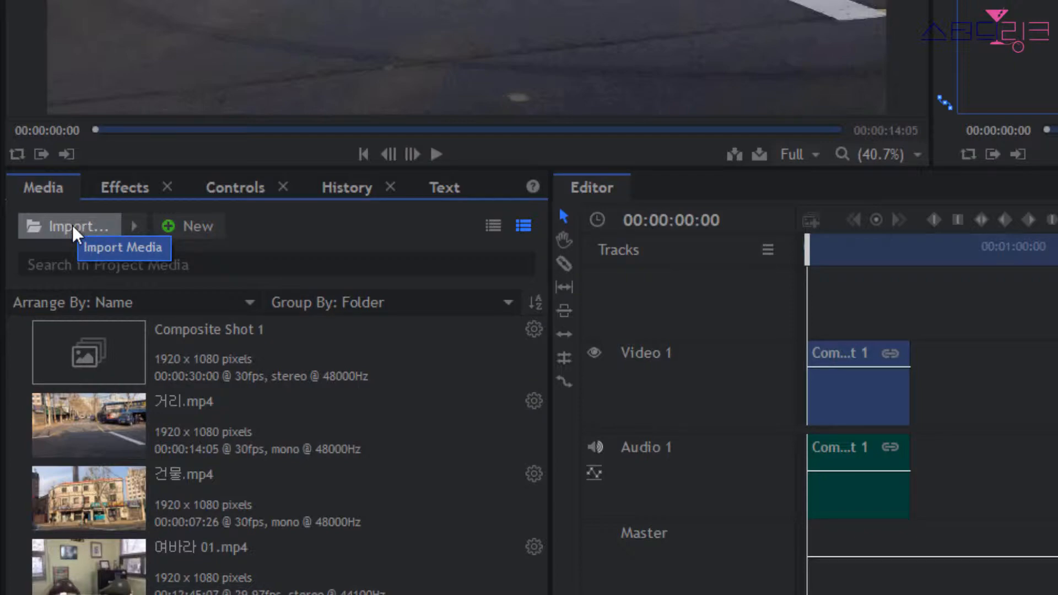
Step: Start another media import and browse to the 이미지 folder inside 학습자료, showing its contents as large icons
left_click(72, 224)
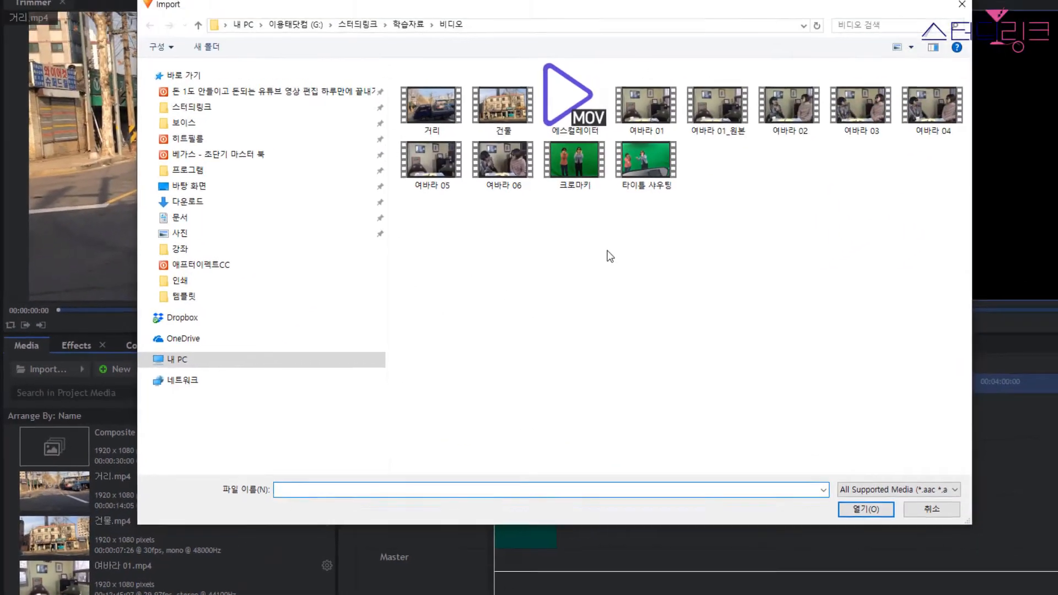
left_click(409, 24)
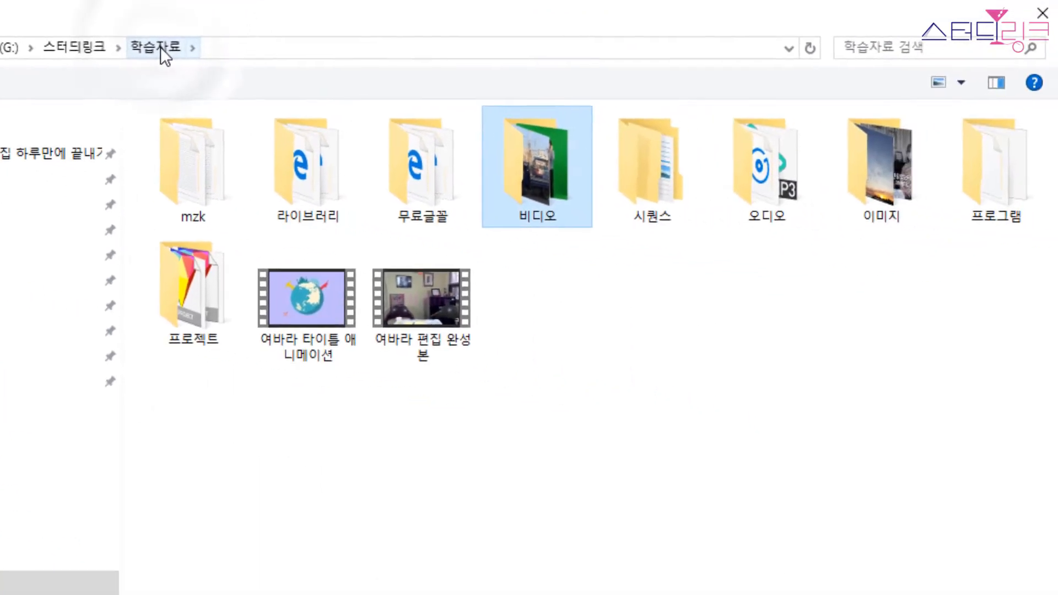
left_click(880, 177)
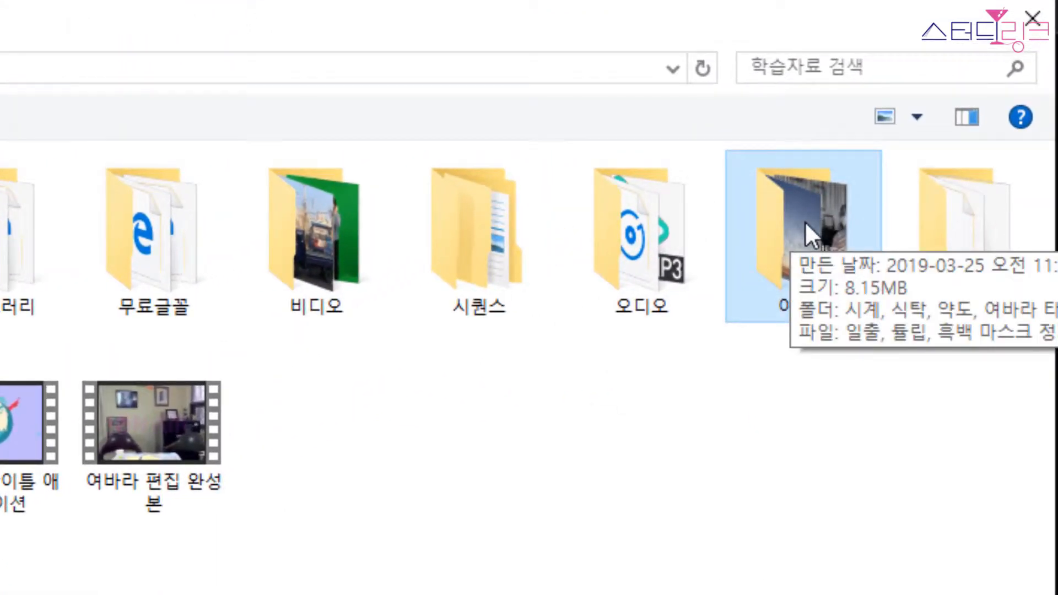
double_click(805, 220)
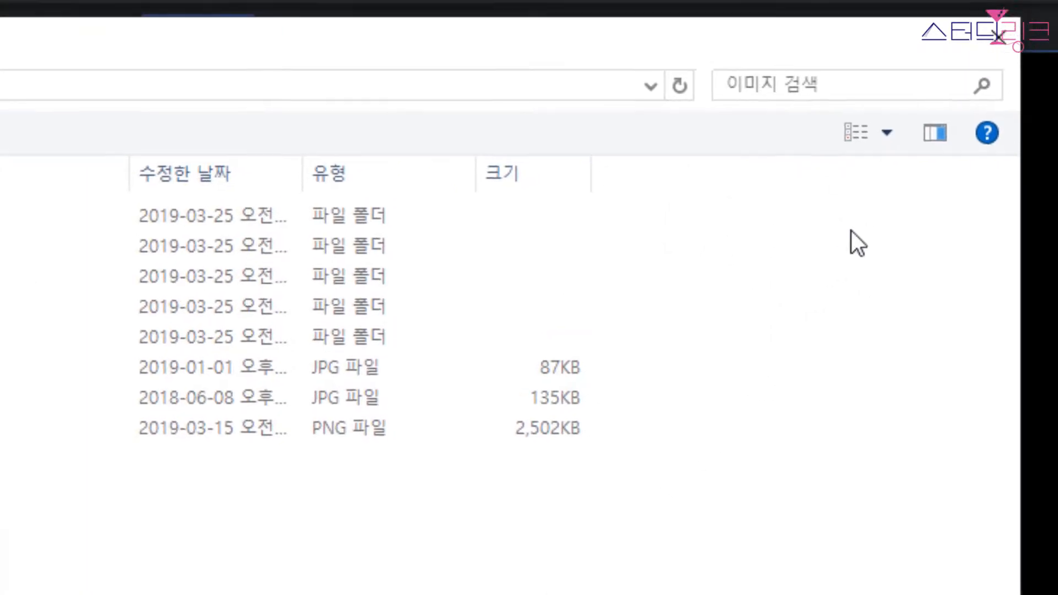
left_click(887, 132)
left_click(967, 48)
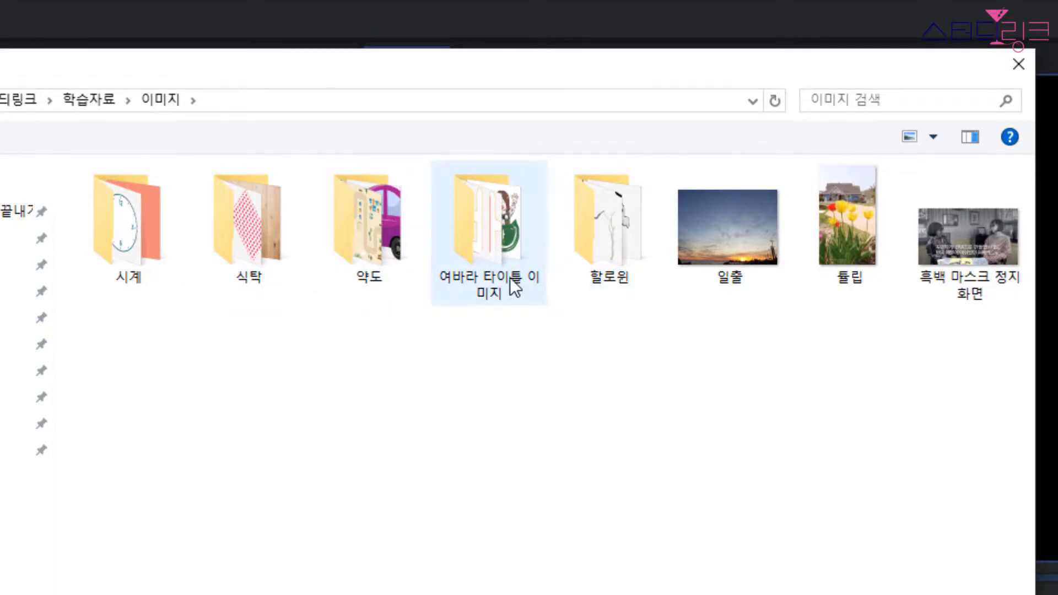
Step: Import the still images 일출, 튤립 and 흑백 마스크 정지 화면 together into the project media
left_click(742, 348)
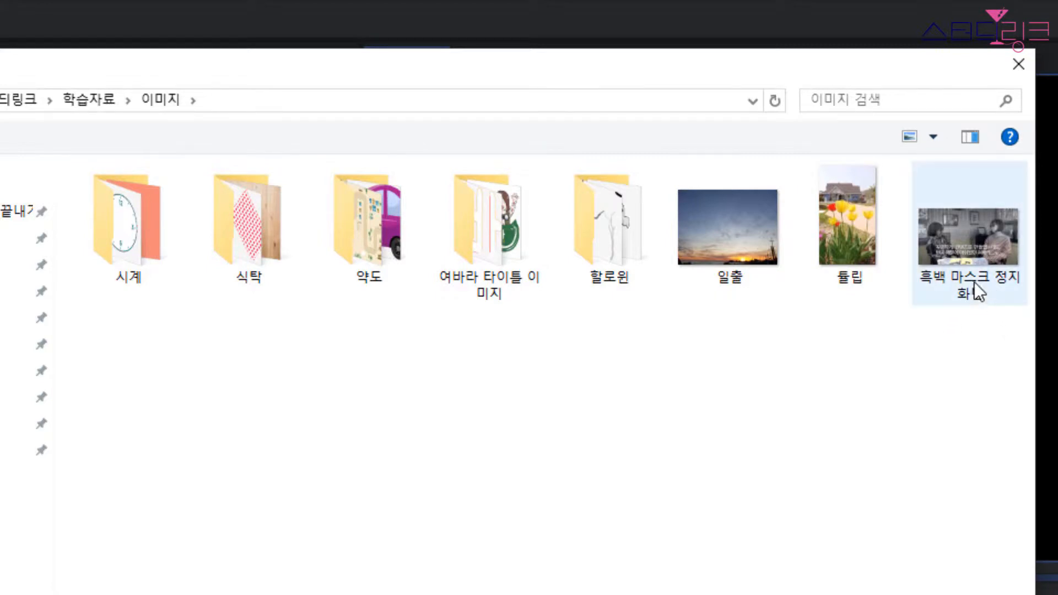
left_click(876, 347)
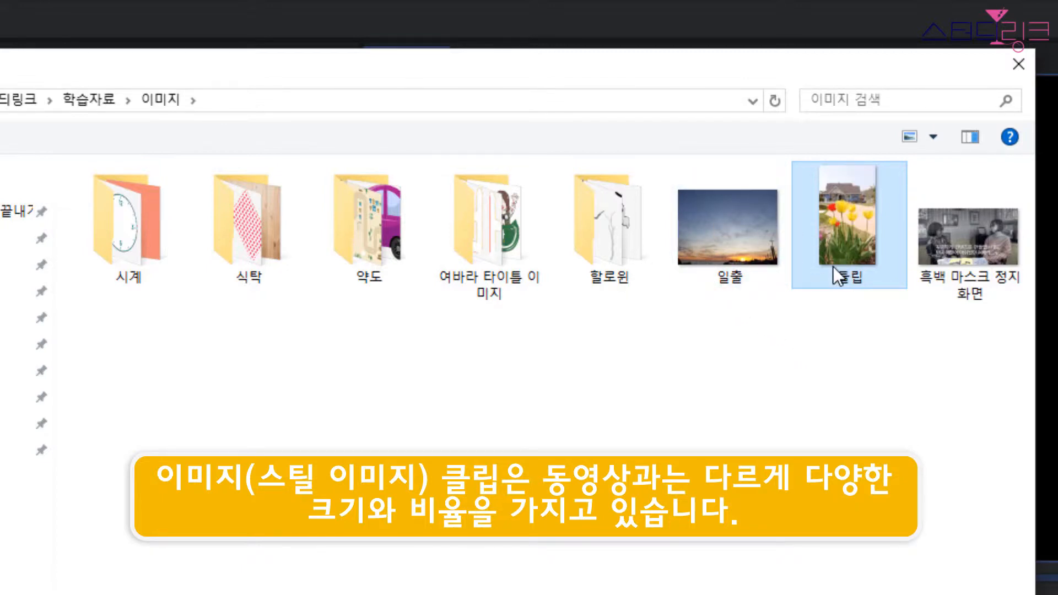
left_click(689, 256)
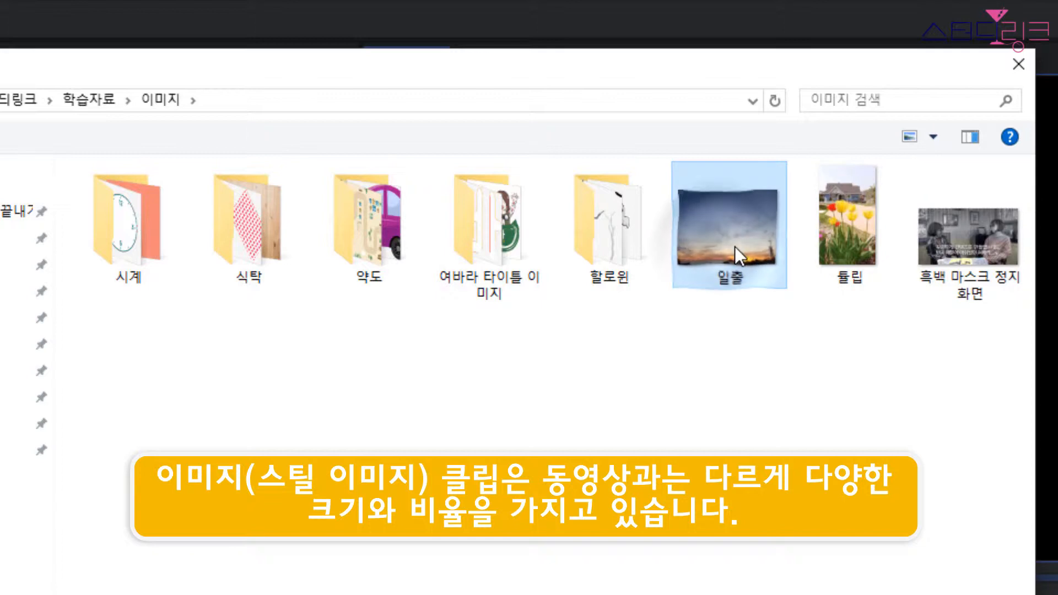
left_click(844, 236)
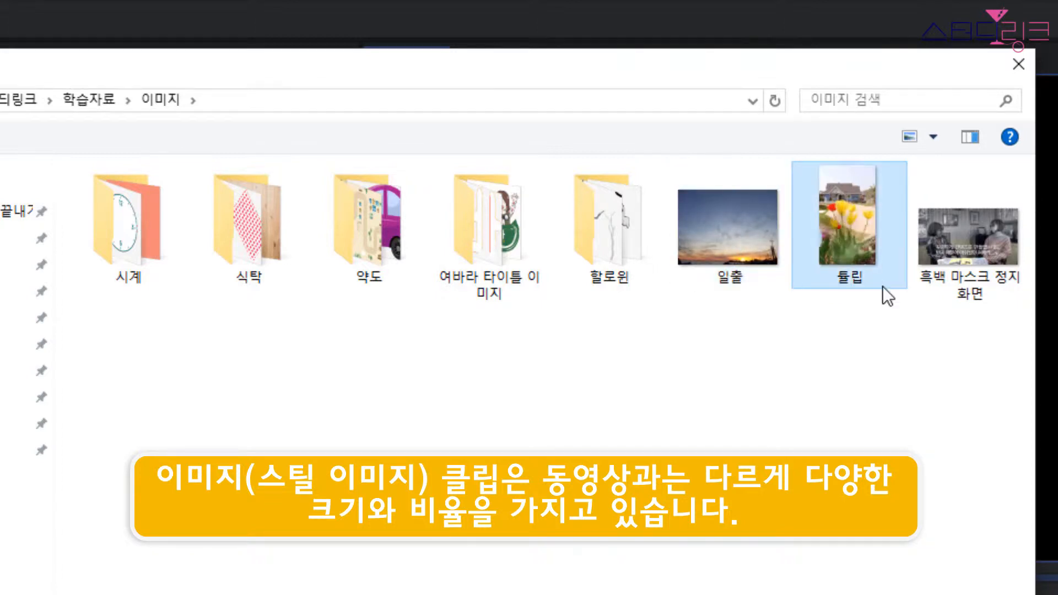
left_click(951, 252)
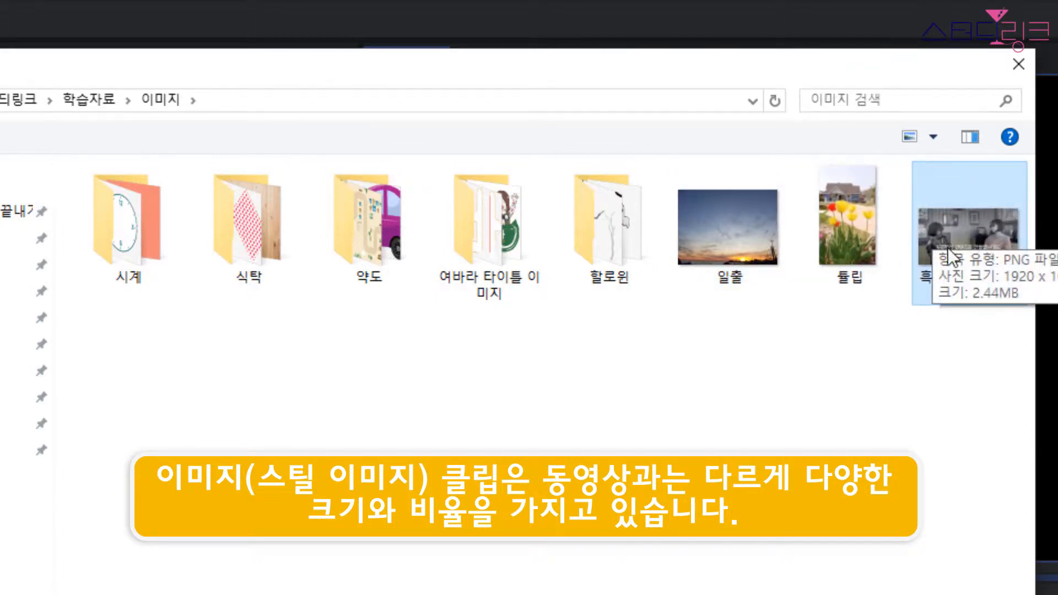
mouse_move(974, 269)
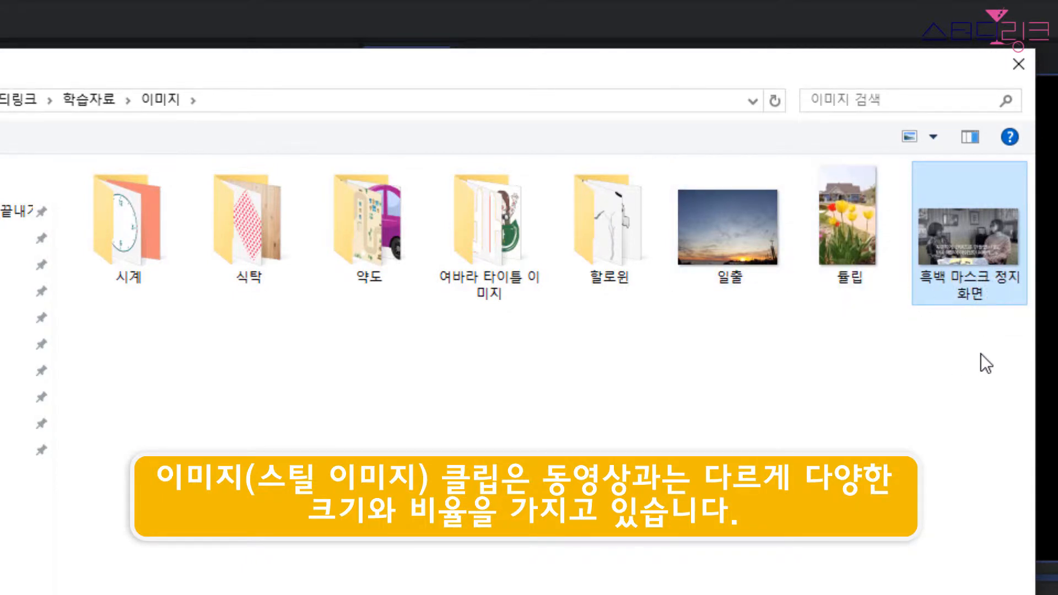
left_click_drag(981, 353, 726, 200)
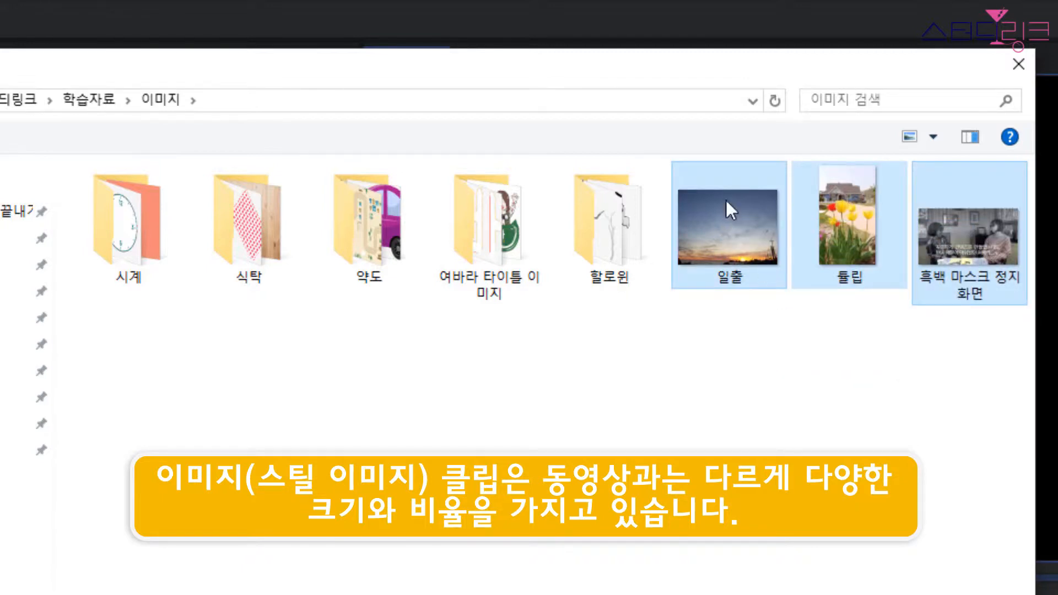
mouse_move(991, 391)
left_mouse_down()
mouse_move(953, 343)
mouse_move(805, 240)
mouse_move(730, 204)
left_mouse_up()
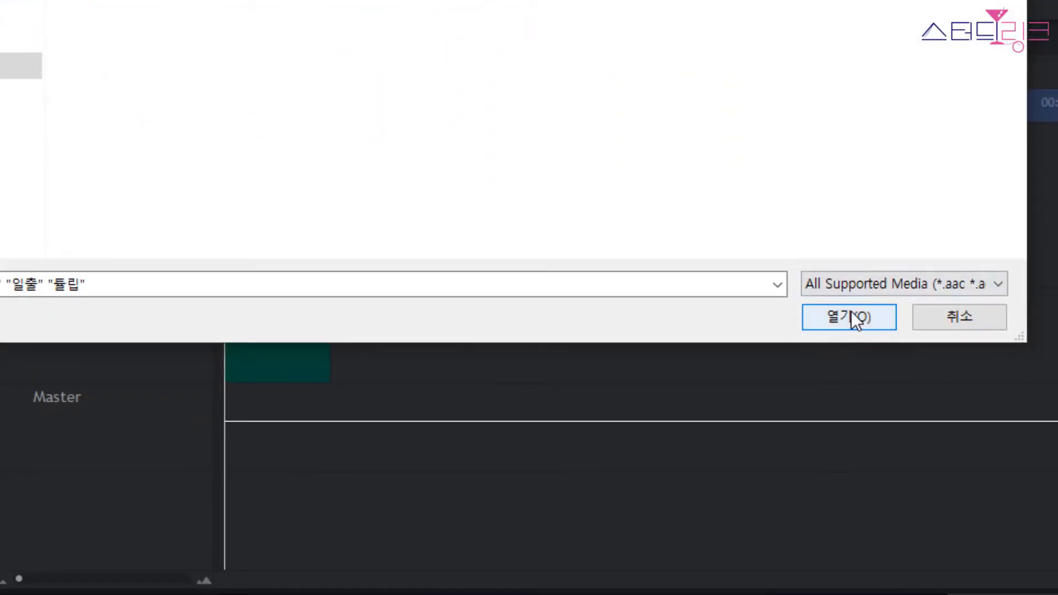
left_click(850, 312)
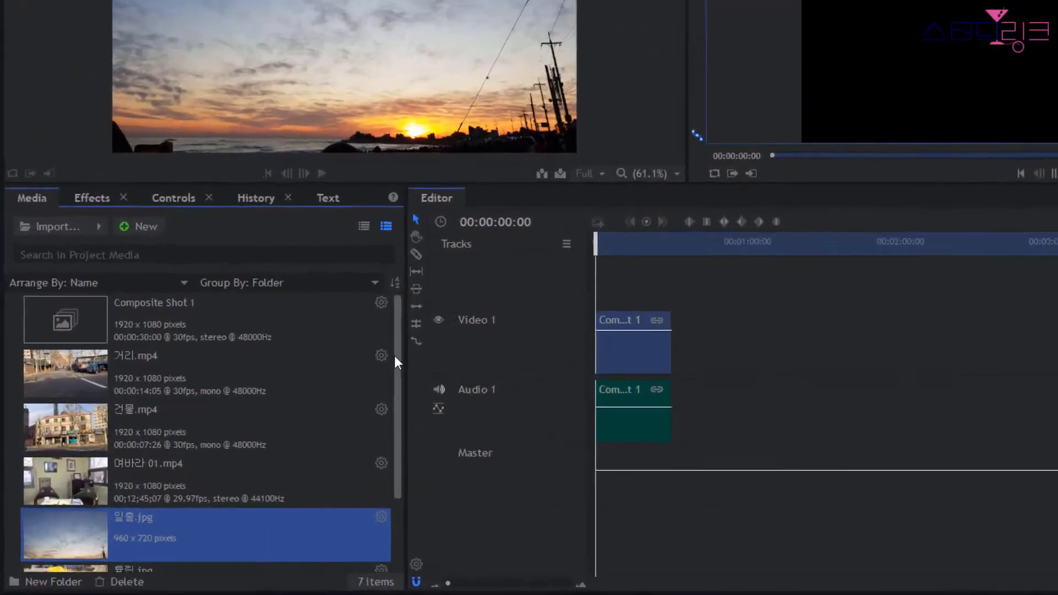
left_click_drag(275, 432, 281, 483)
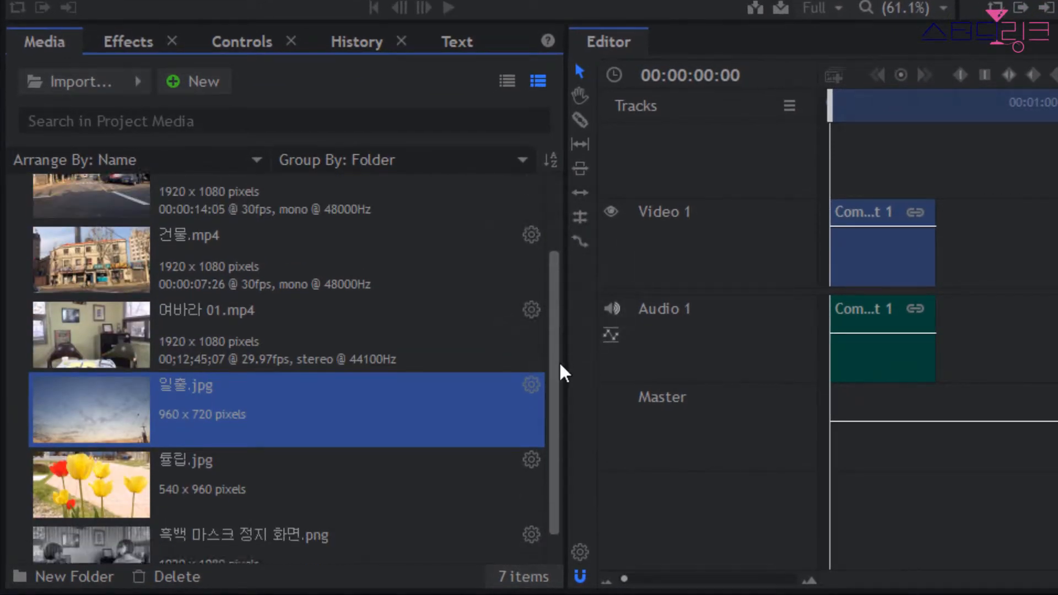
left_click_drag(563, 372, 555, 472)
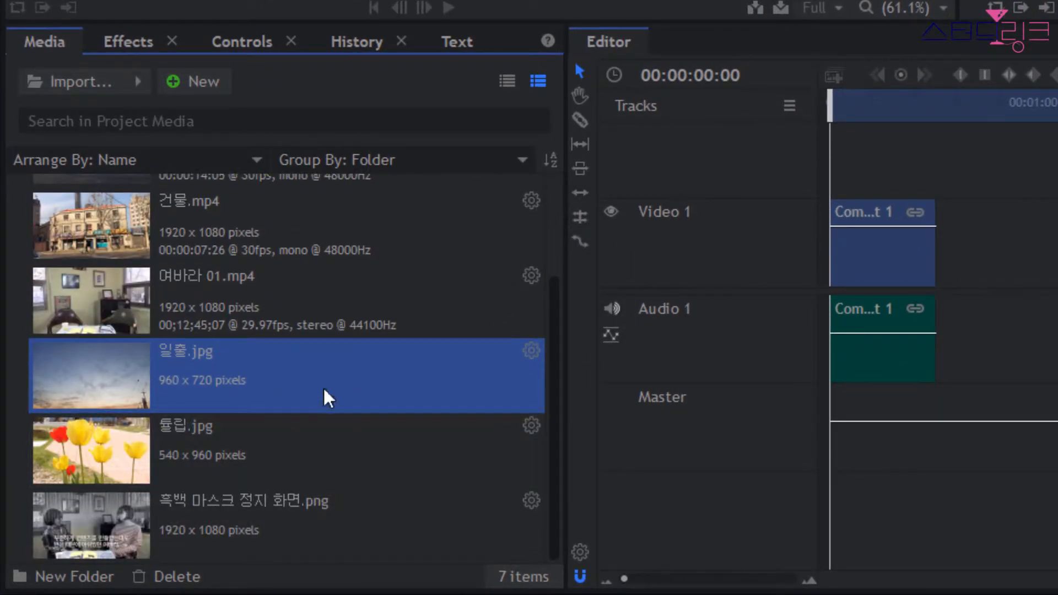
left_click_drag(560, 366, 548, 440)
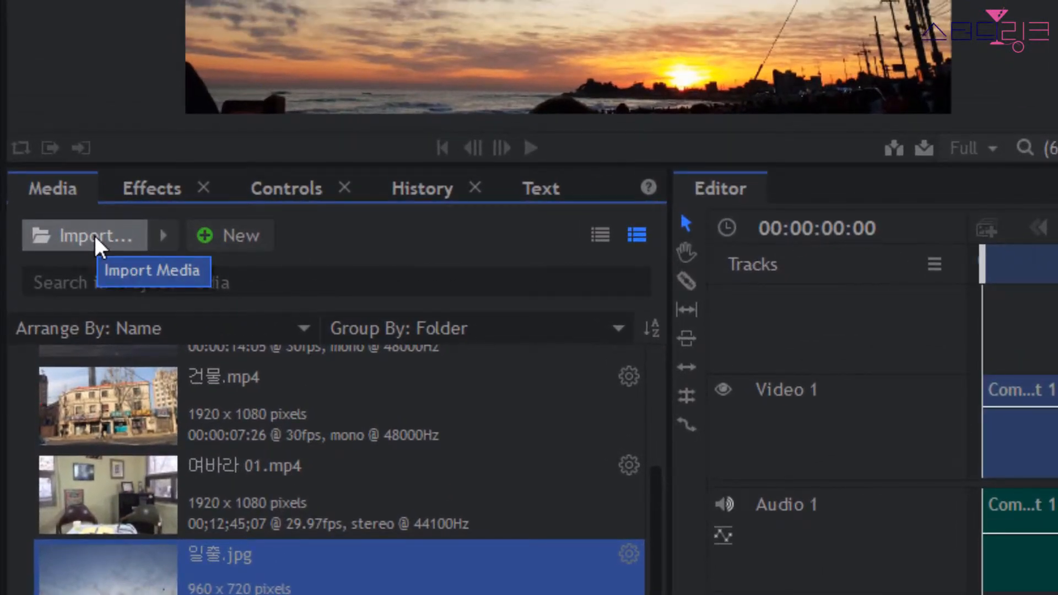
Step: Start another media import and browse to the 오디오 folder inside 학습자료, showing its files as large icons
left_click(94, 236)
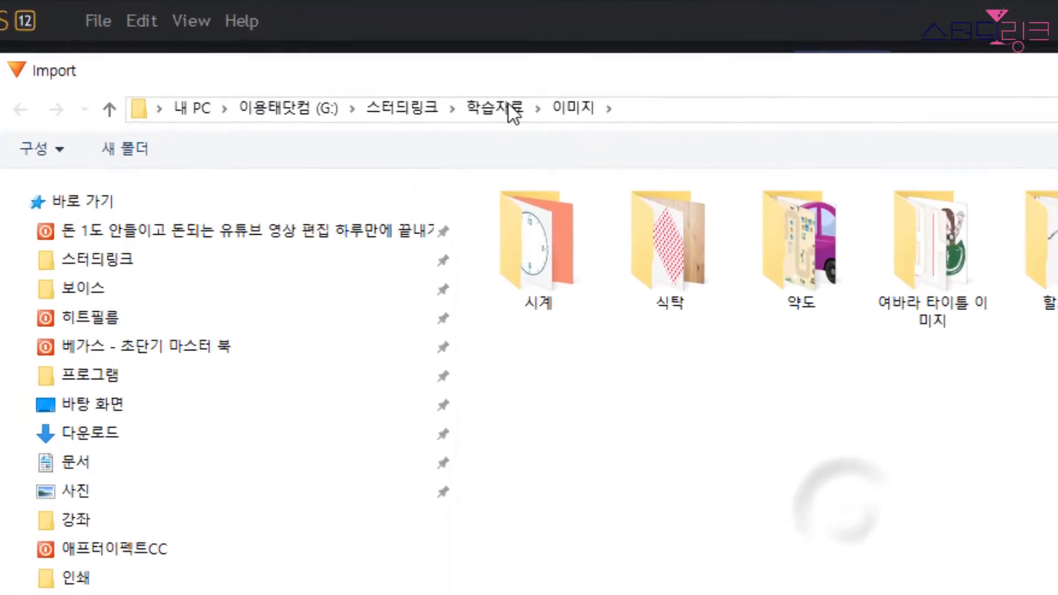
left_click(358, 54)
left_click(683, 280)
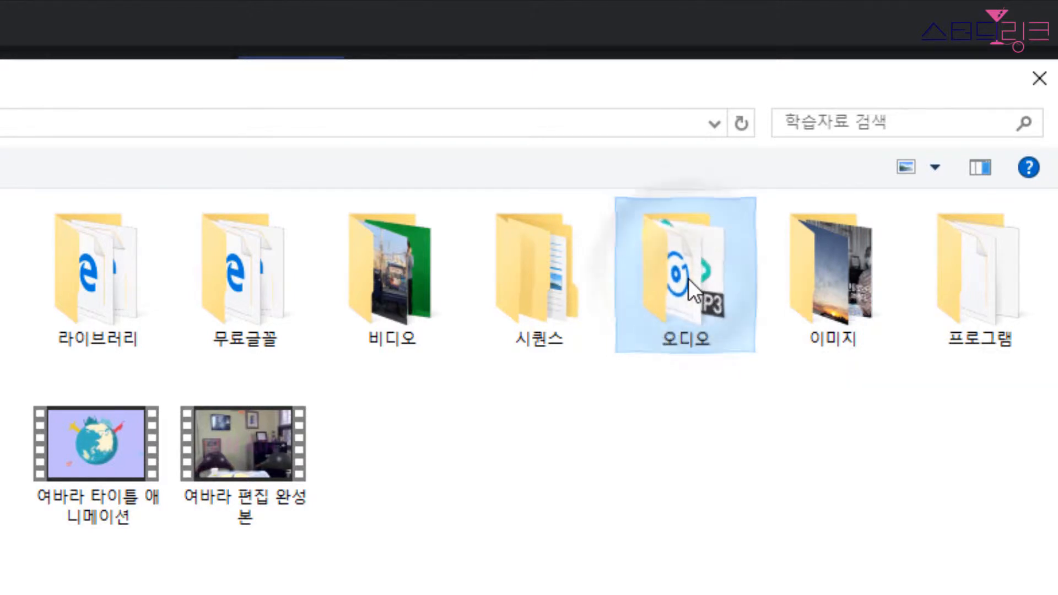
double_click(689, 286)
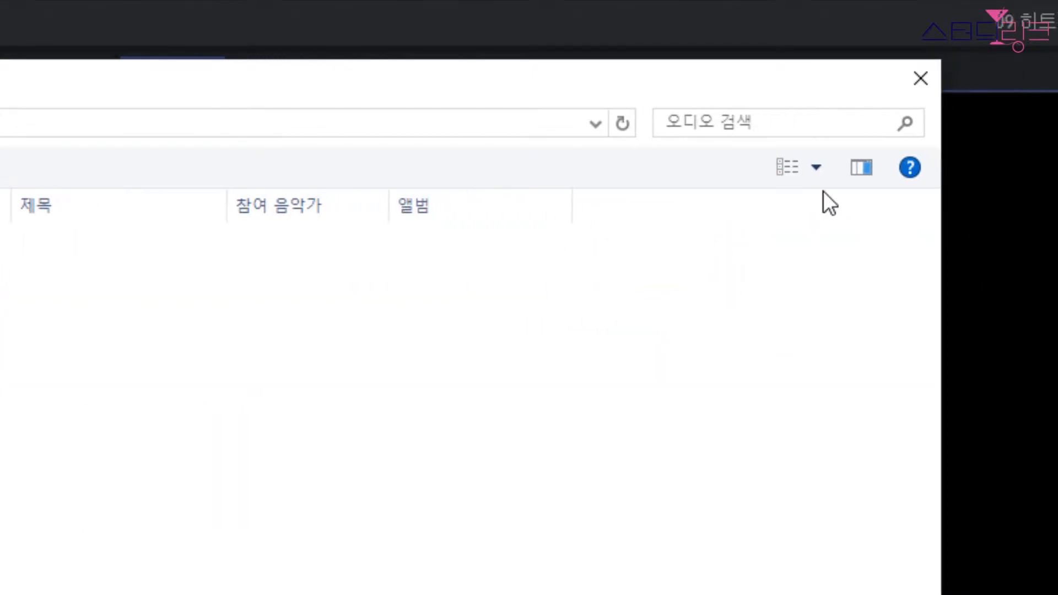
left_click(902, 167)
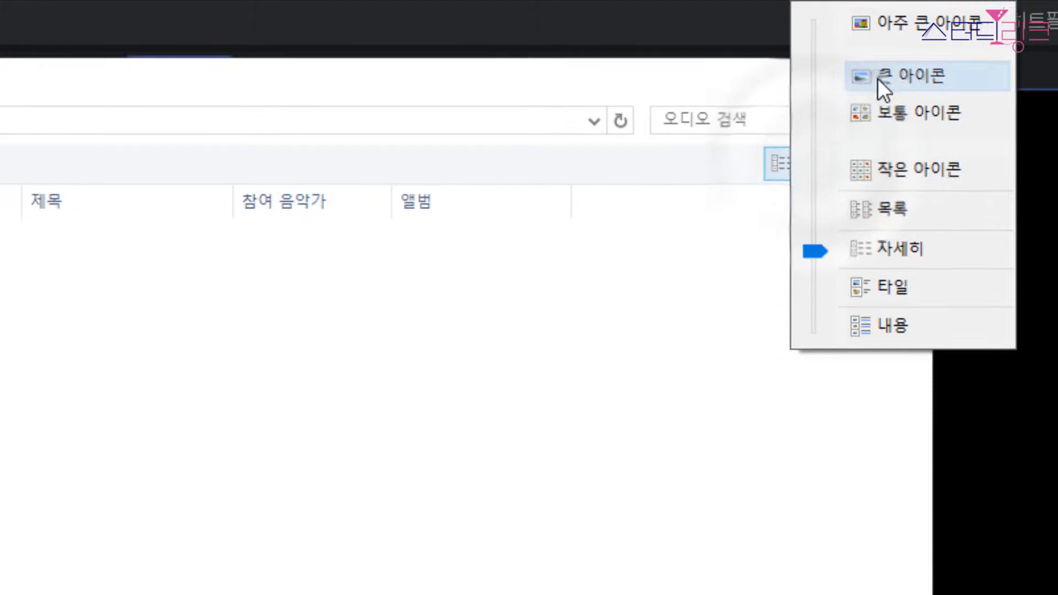
left_click(878, 78)
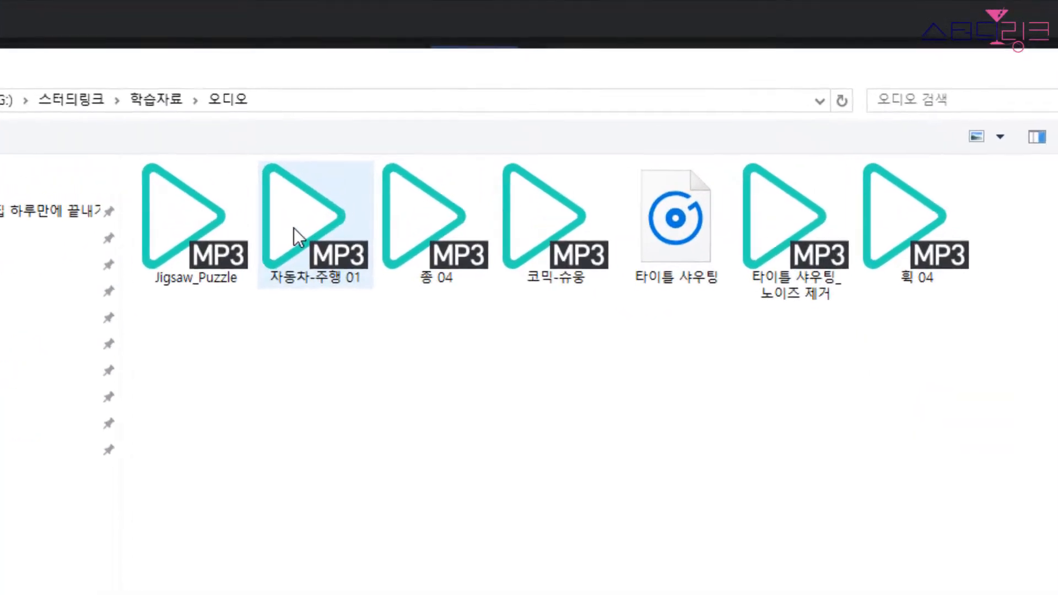
Step: Import the sound files 자동차-주행 01 and 종 04 together into the project media
left_click(412, 113)
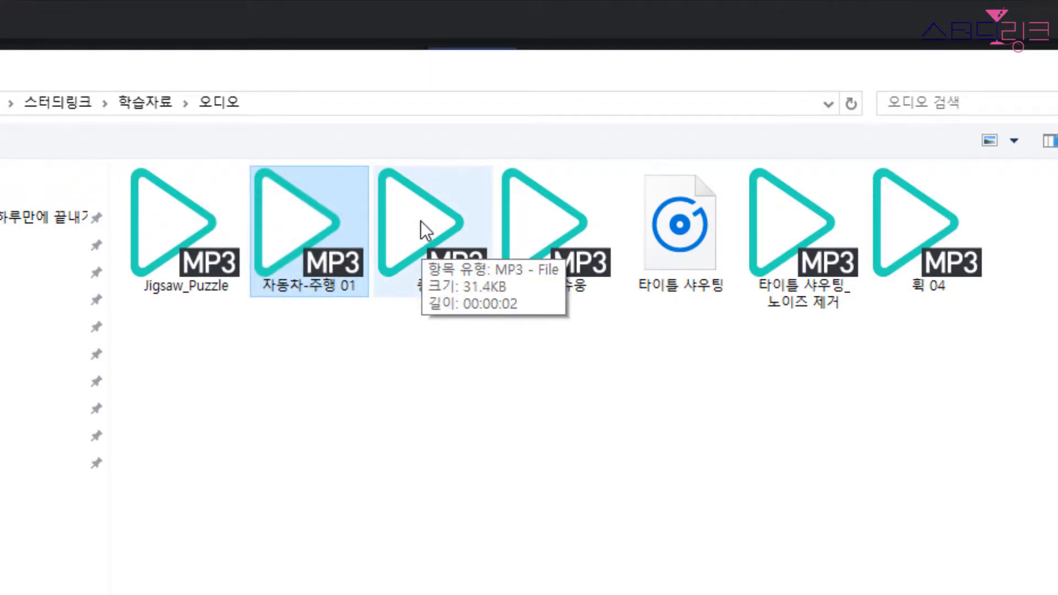
left_click(411, 232, "ctrl")
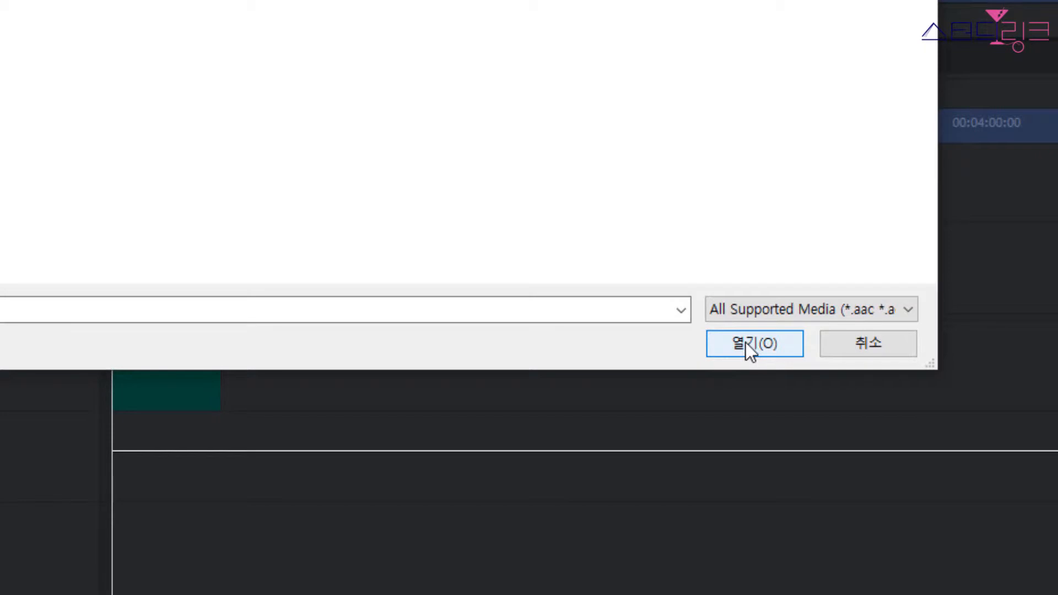
left_click(748, 344)
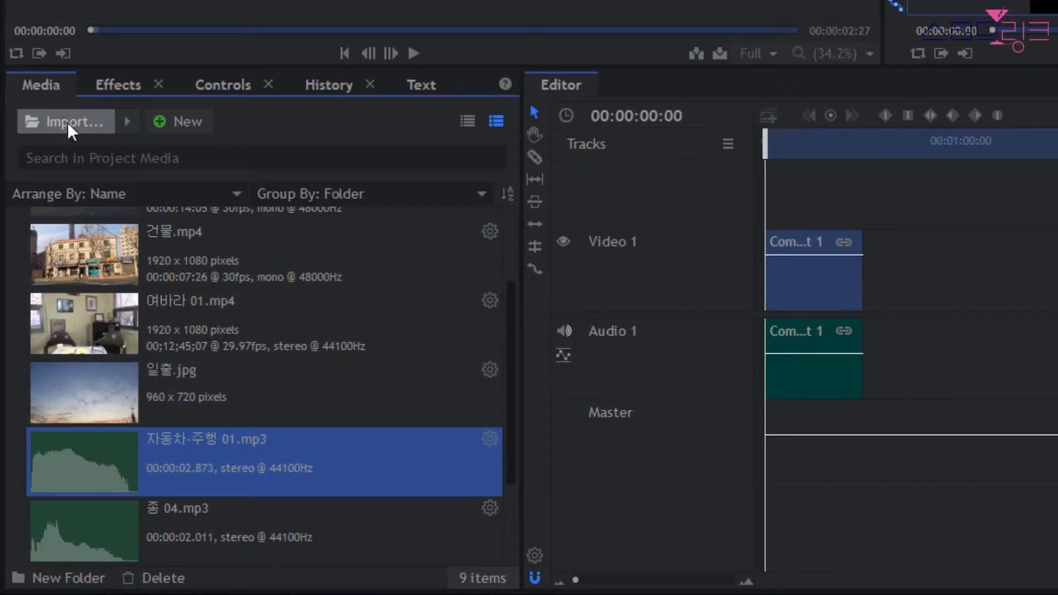
left_click(128, 121)
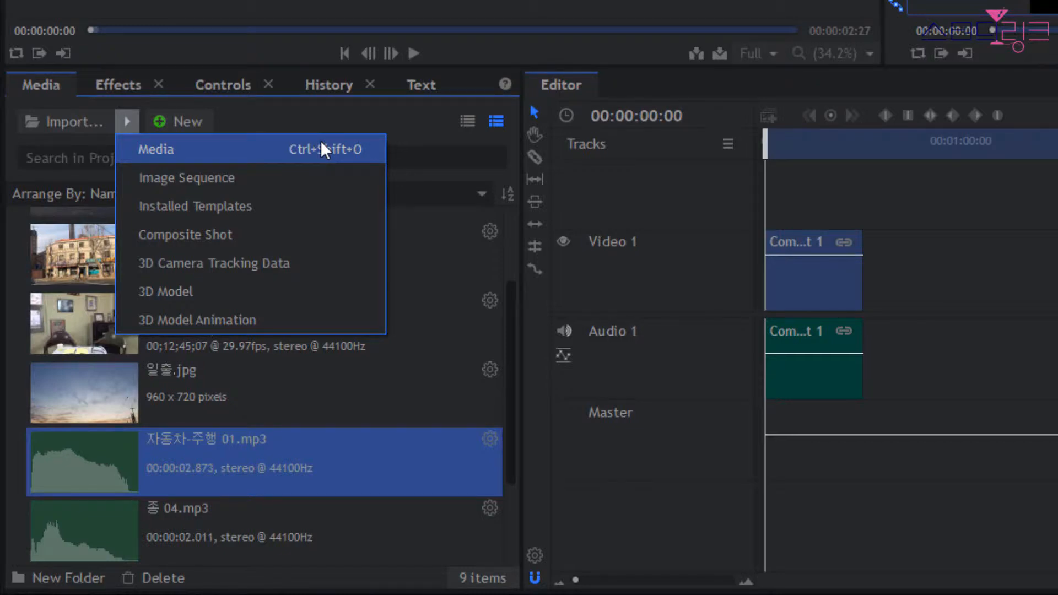
left_click(310, 465)
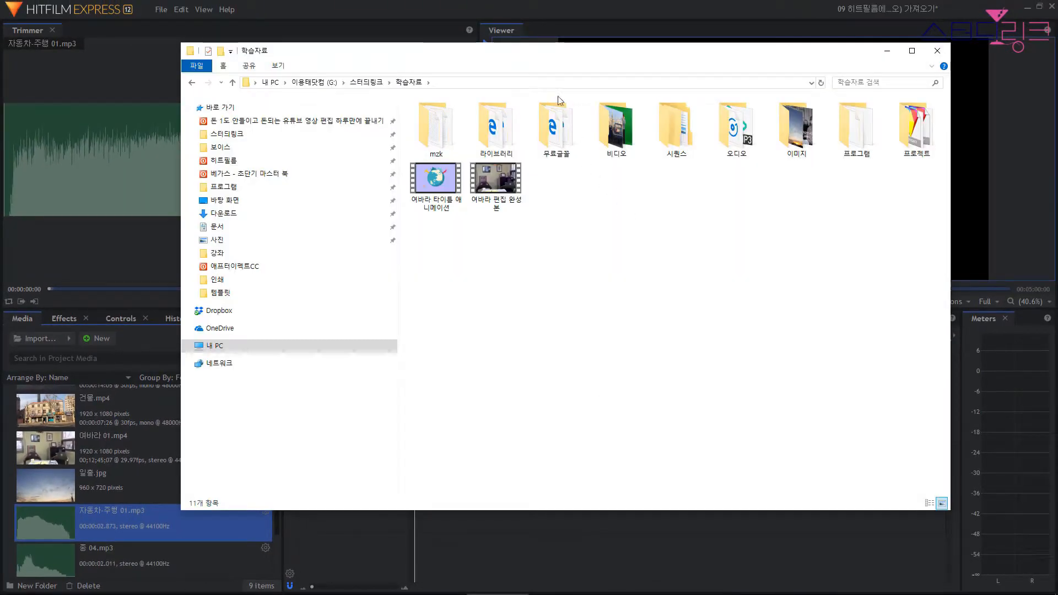
Step: Resize and position the 학습자료 folder window beside the project media and try to bring in the 여바라 타이틀 애니메이션 video from it
left_click_drag(182, 43, 371, 170)
left_click_drag(649, 184, 726, 233)
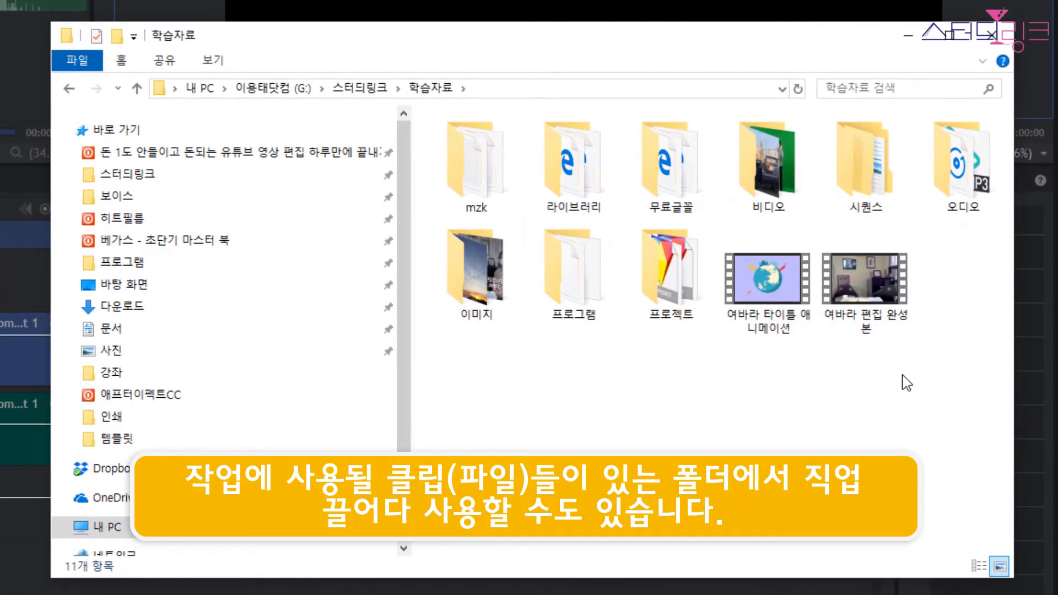
left_click(818, 323)
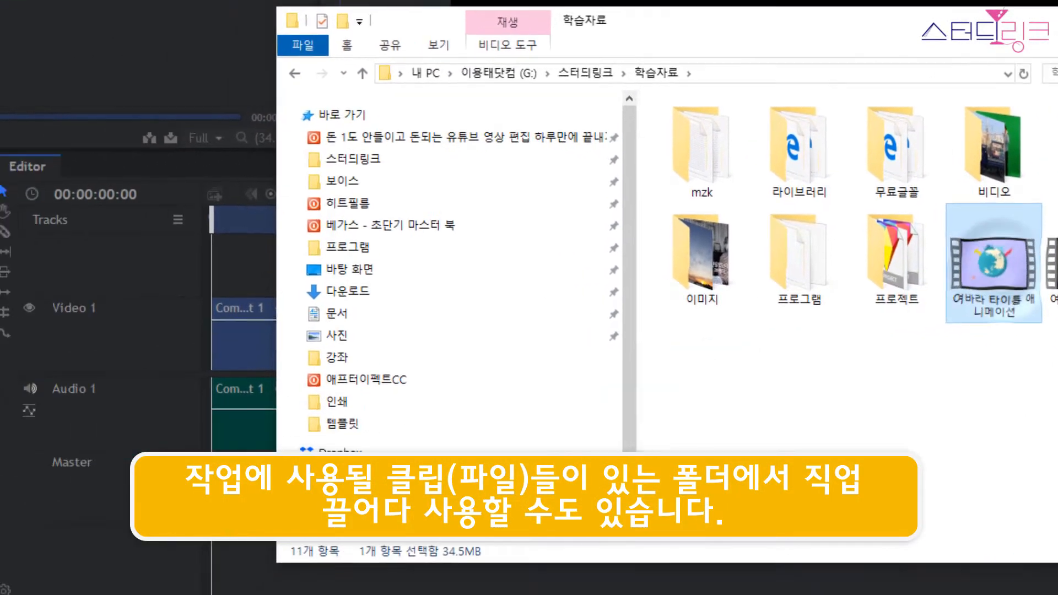
left_click_drag(994, 264, 904, 469)
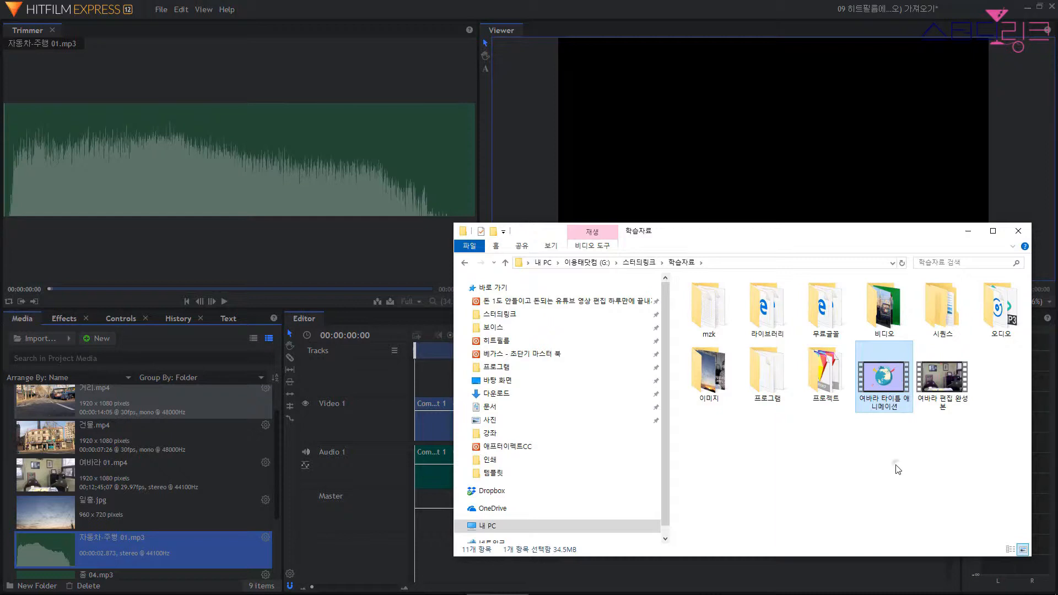
left_click(899, 469)
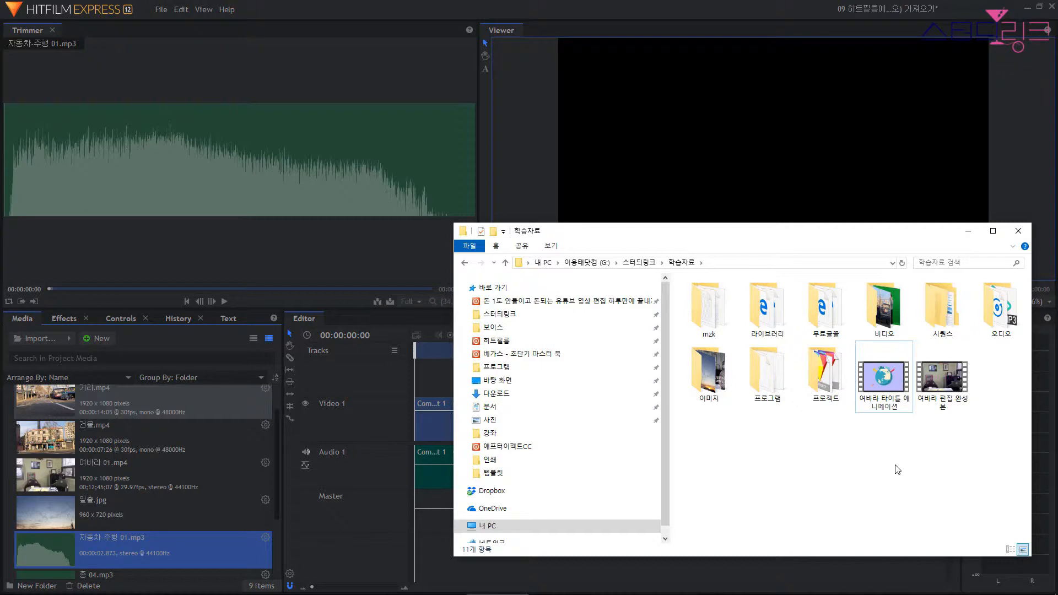
Step: Switch back to HitFilm and delete the composite shot clip from the Video 1 and Audio 1 tracks
left_click(166, 548)
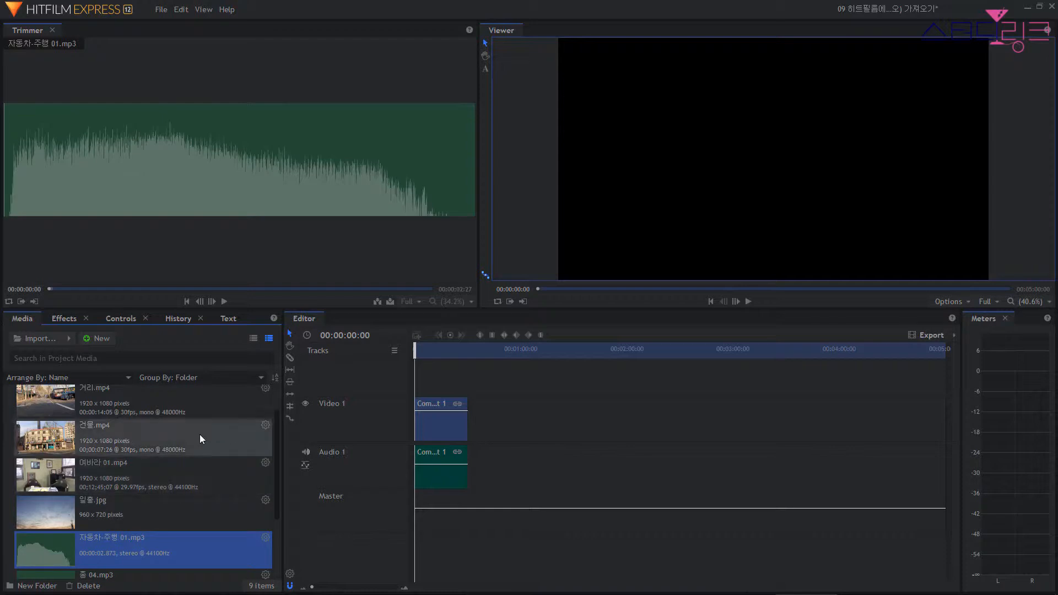
left_click_drag(487, 473, 458, 408)
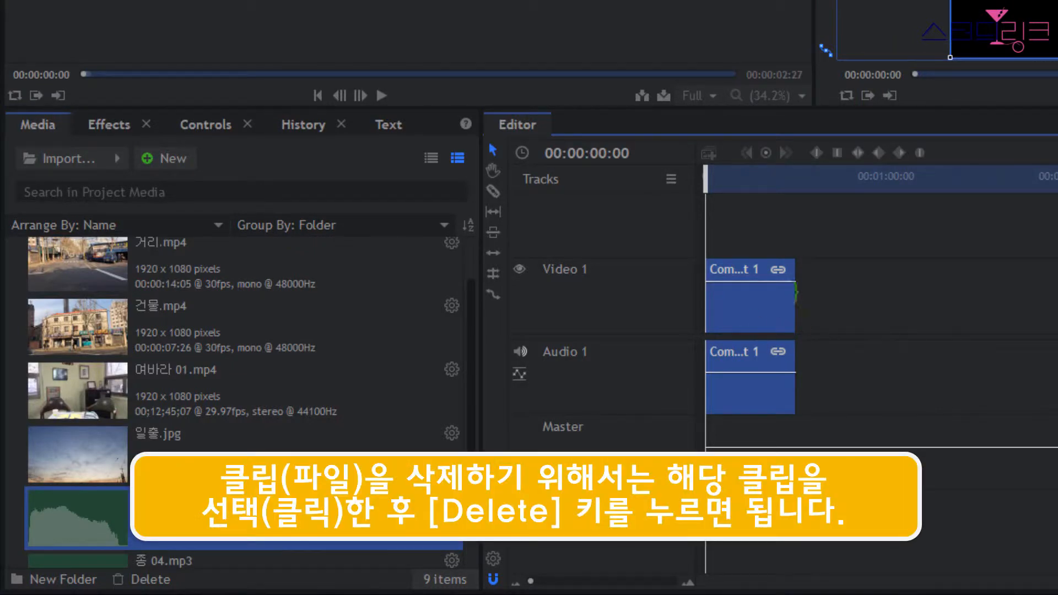
key("Delete")
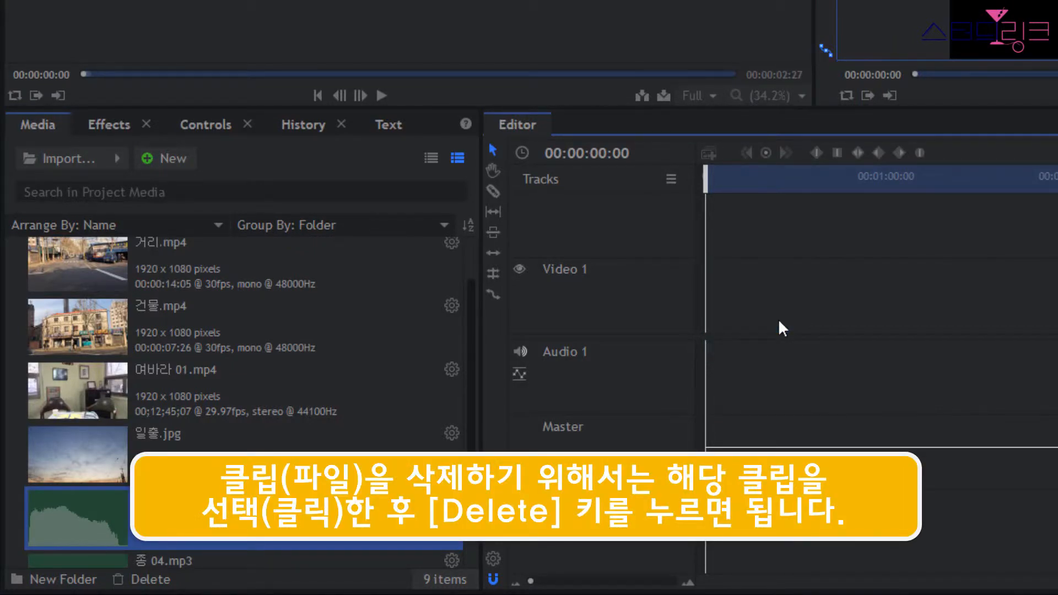
Step: Place the 거리.mp4 video from the project media at the very start of the Video 1 track
scroll(240, 405, "up", 1)
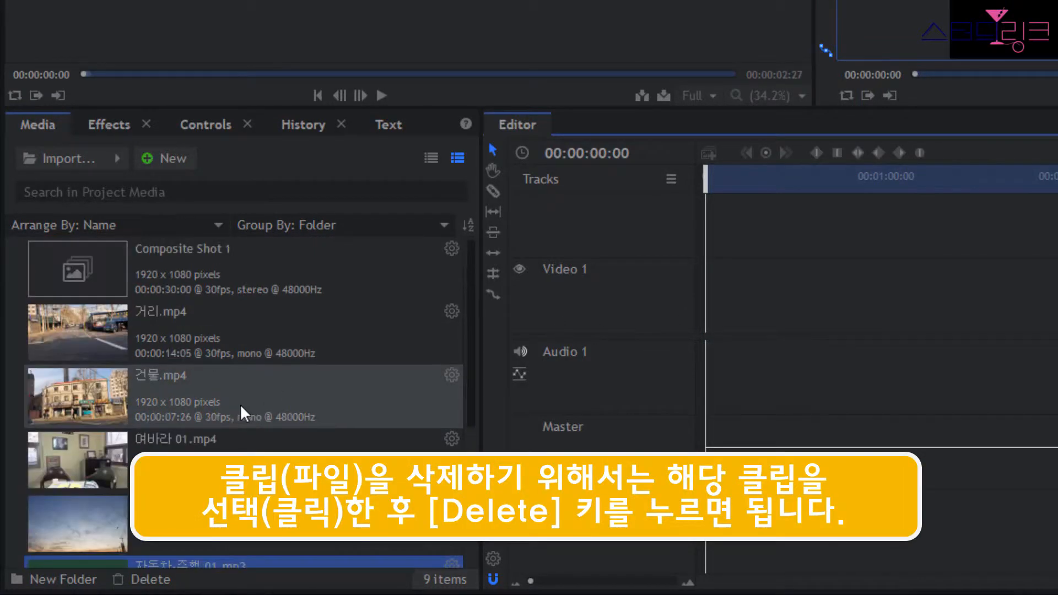
left_click(85, 333)
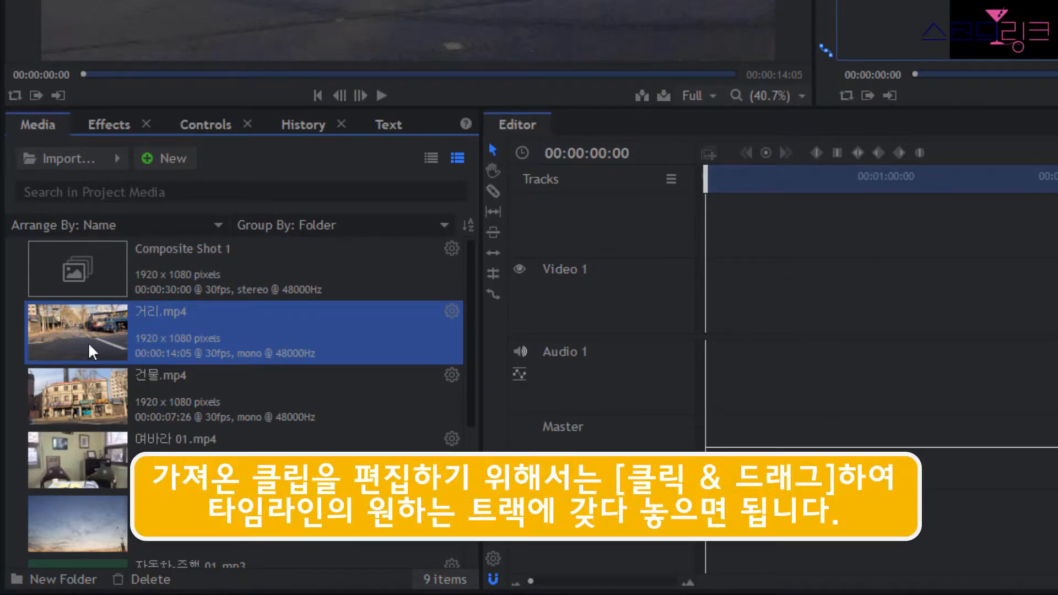
left_click_drag(75, 333, 716, 294)
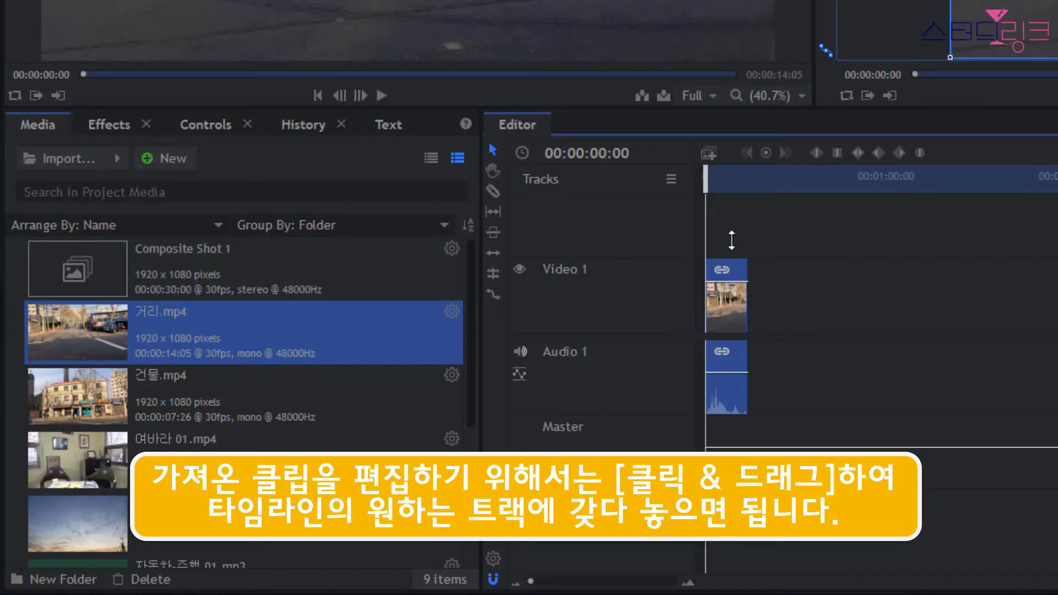
Step: Scrub the playhead through the 거리.mp4 clip and jump between its start and end, stopping at the clip's end
left_click_drag(704, 177, 712, 177)
left_click_drag(368, 373, 375, 375)
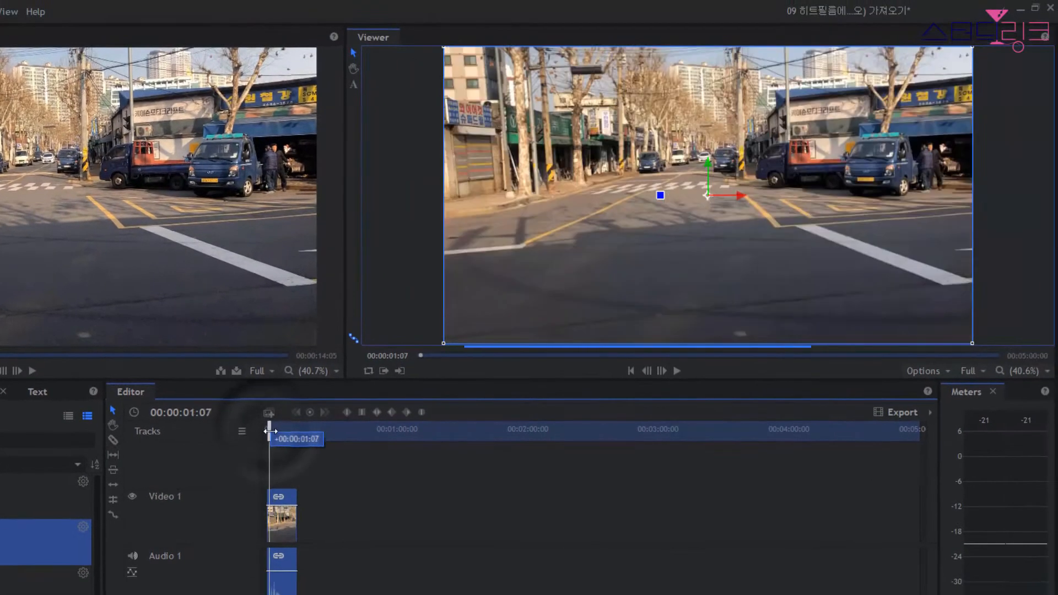
left_click_drag(276, 432, 272, 431)
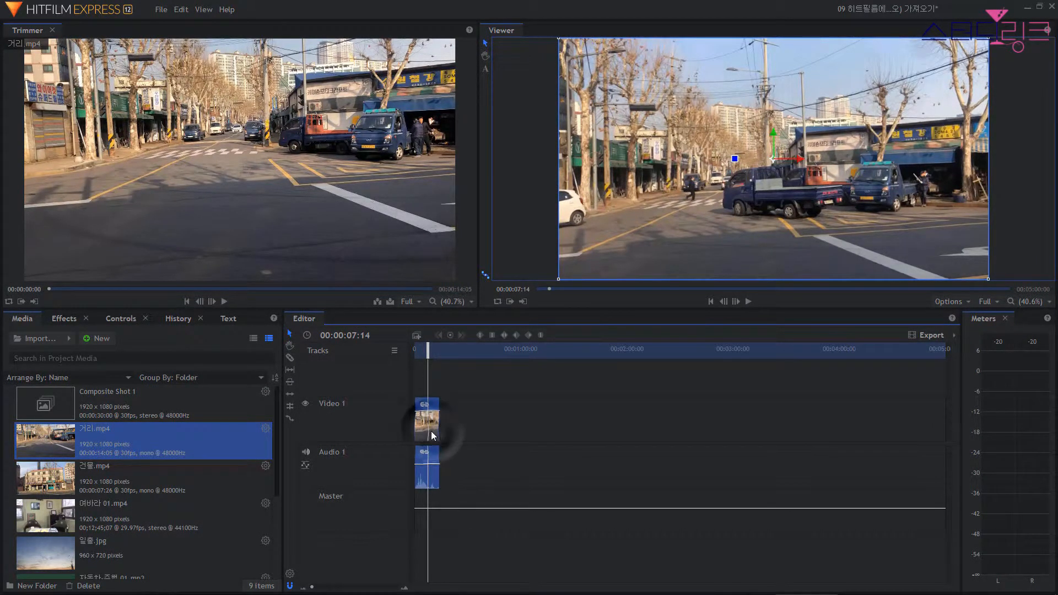
key("Down")
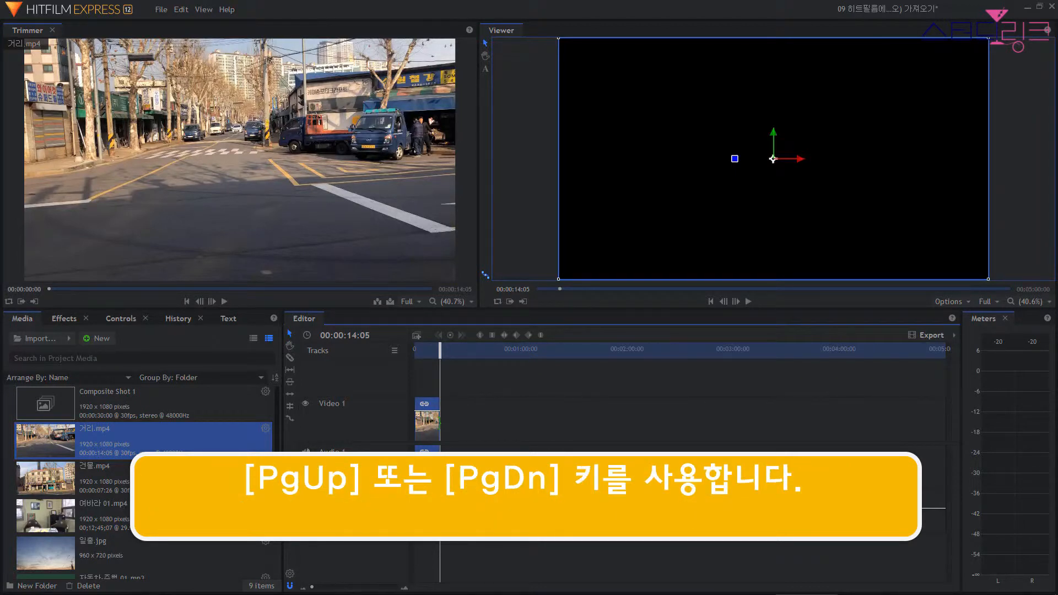
key("Page_Up")
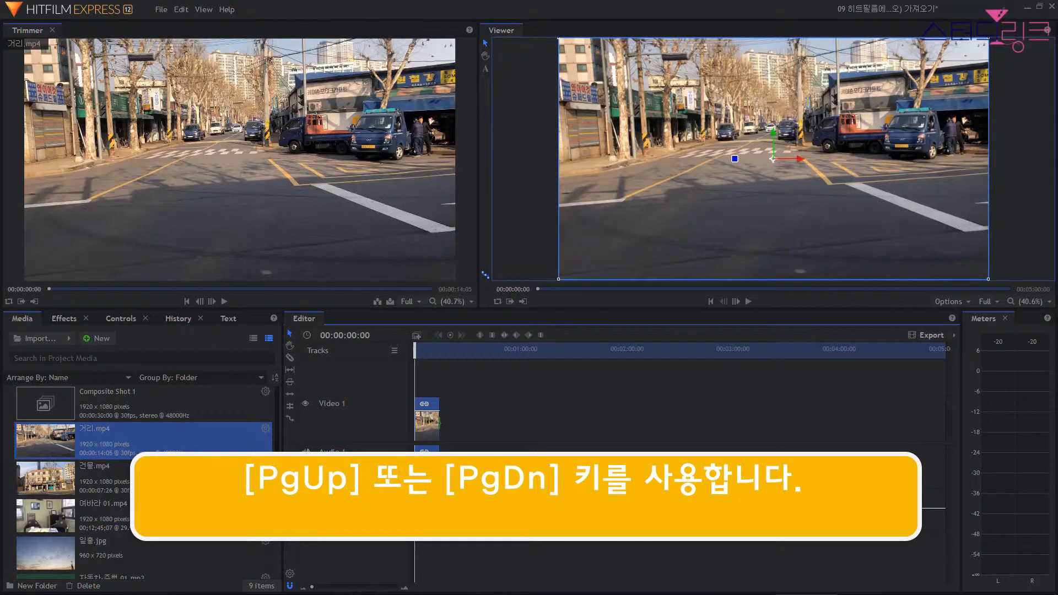
key("Page_Down")
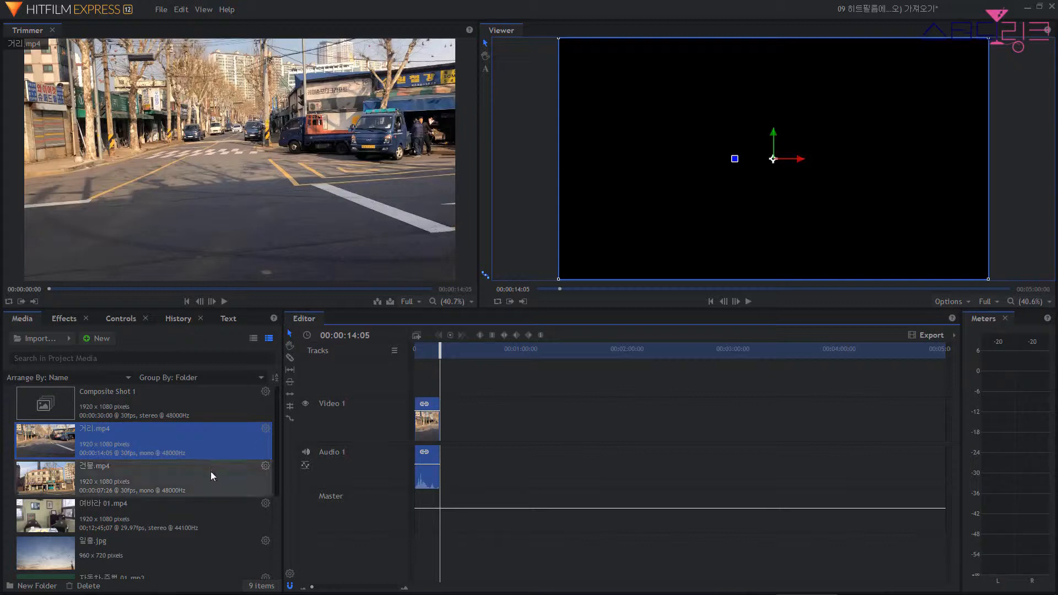
Step: Place the 자동차-주행 01.mp3 sound on the Audio 1 track after the 거리.mp4 clip, starting at about 16 seconds
left_click_drag(276, 461, 272, 543)
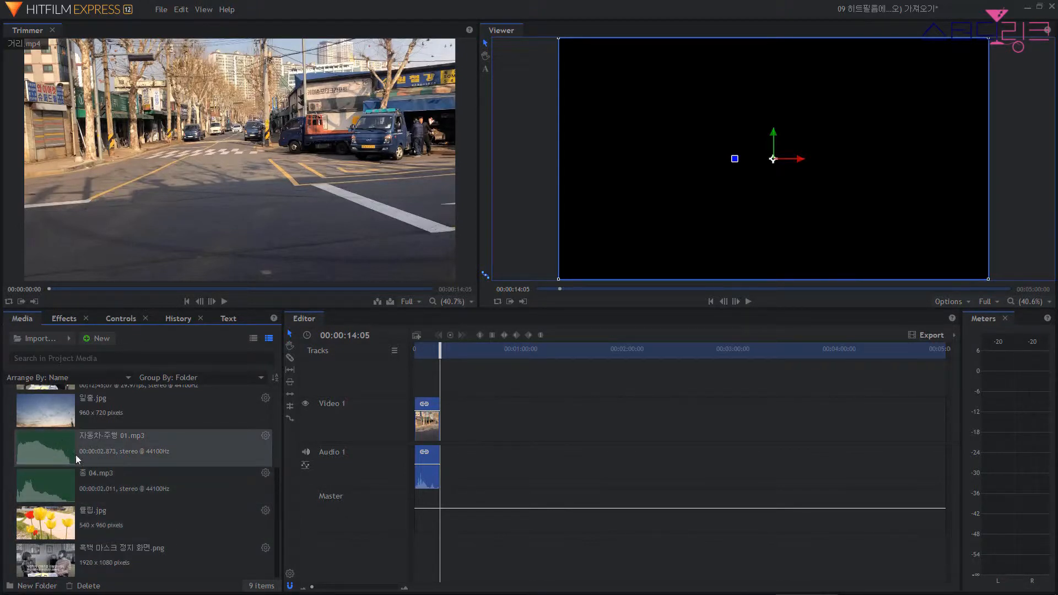
left_click_drag(59, 453, 480, 463)
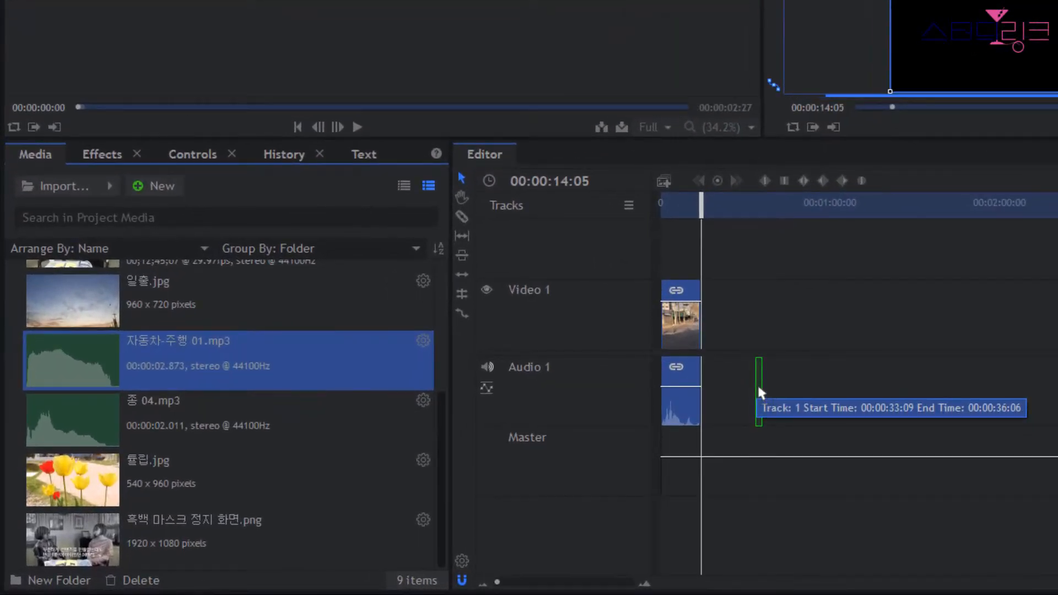
left_click_drag(731, 396, 726, 397)
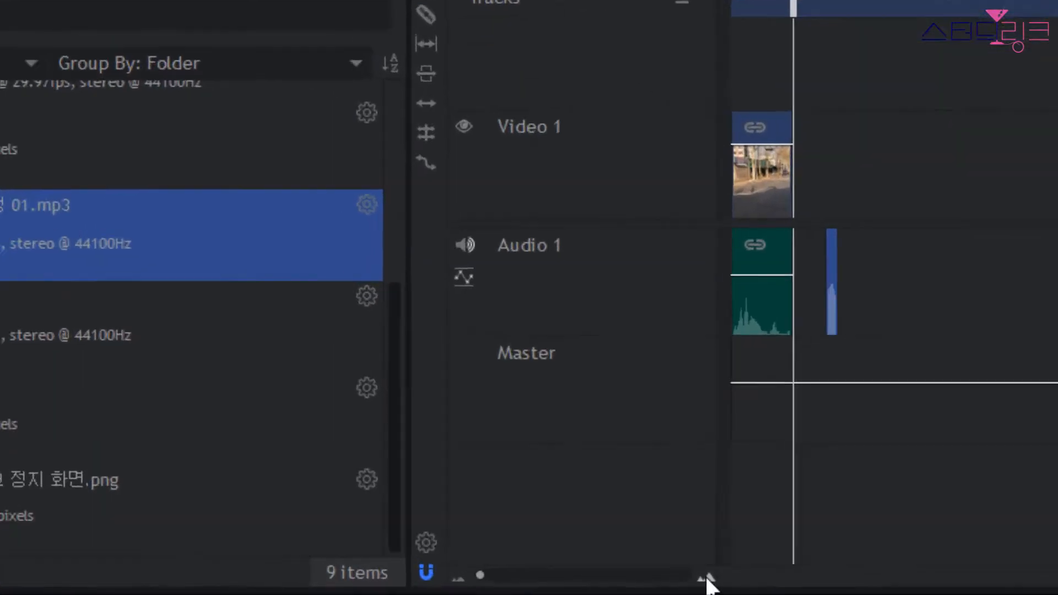
left_click(644, 584)
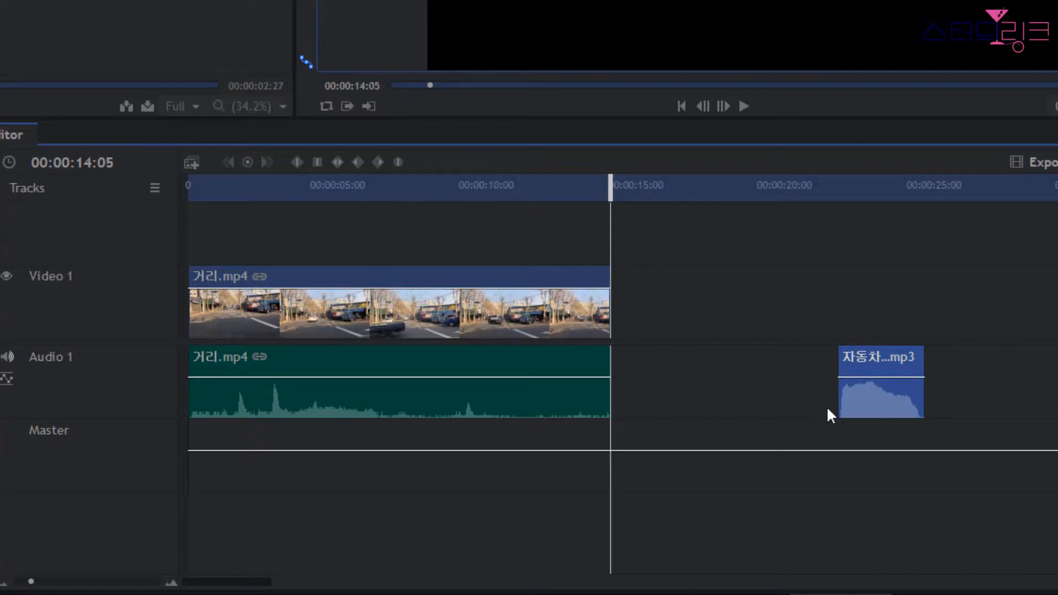
left_click_drag(877, 392, 689, 398)
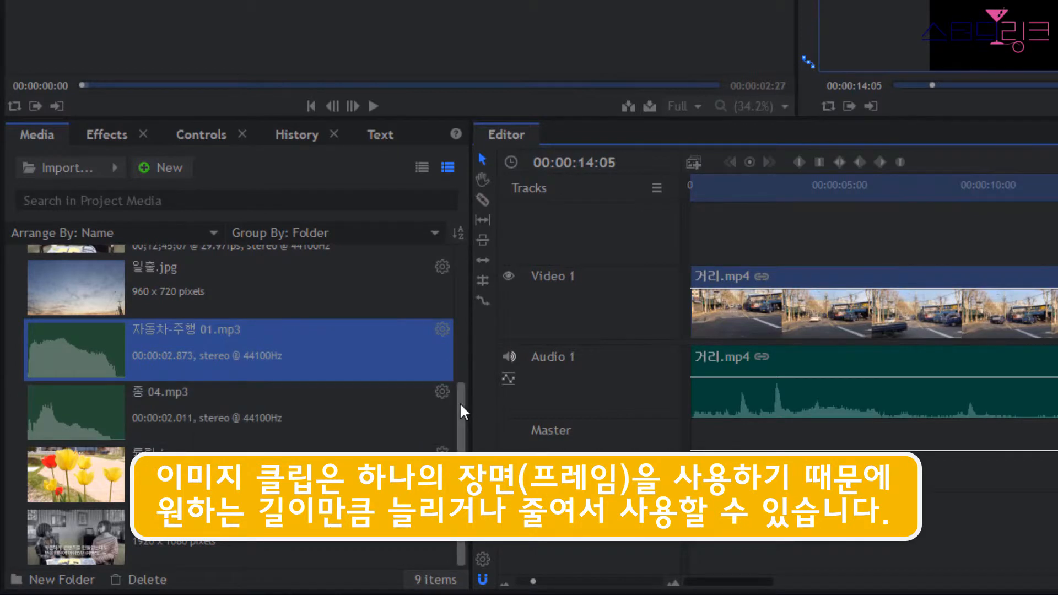
Step: Place the 일출.jpg image on the Video 1 track just after the 거리.mp4 clip and extend its end to about 10 seconds long
left_click_drag(460, 402, 465, 258)
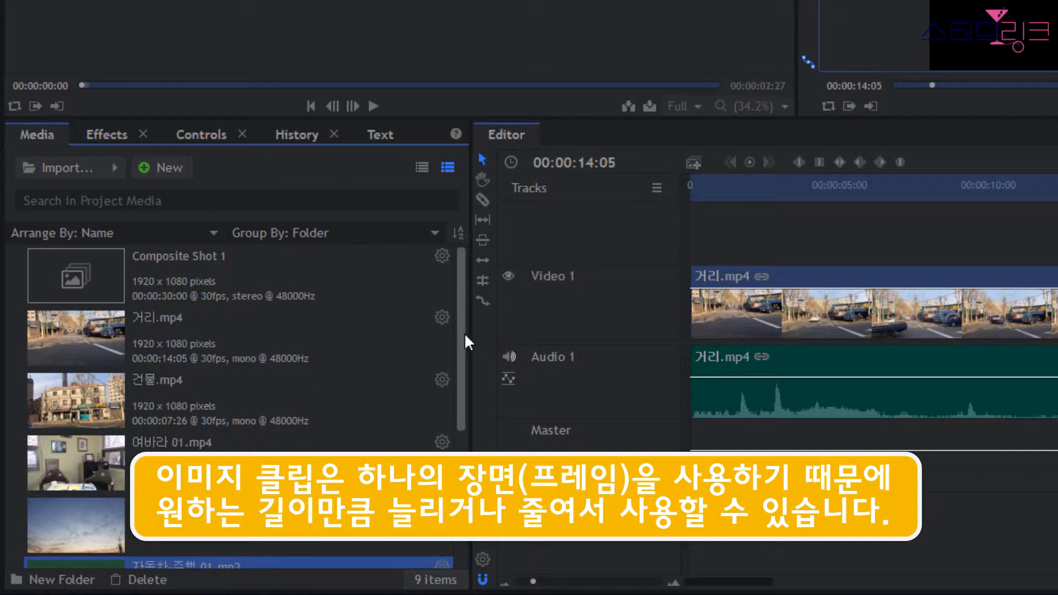
left_click_drag(464, 333, 457, 438)
left_click(81, 329)
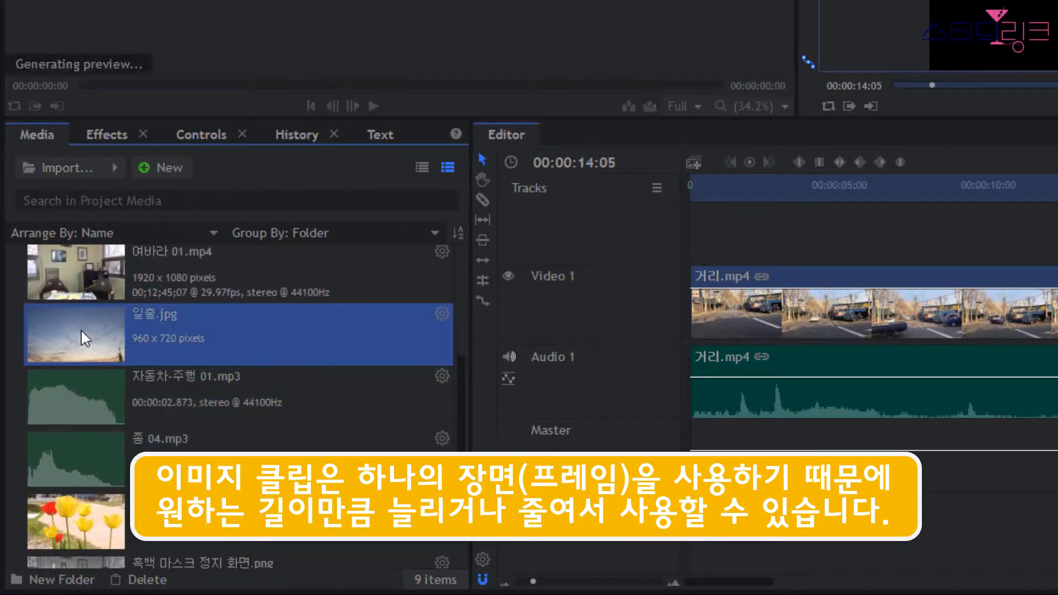
left_click_drag(72, 327, 1057, 299)
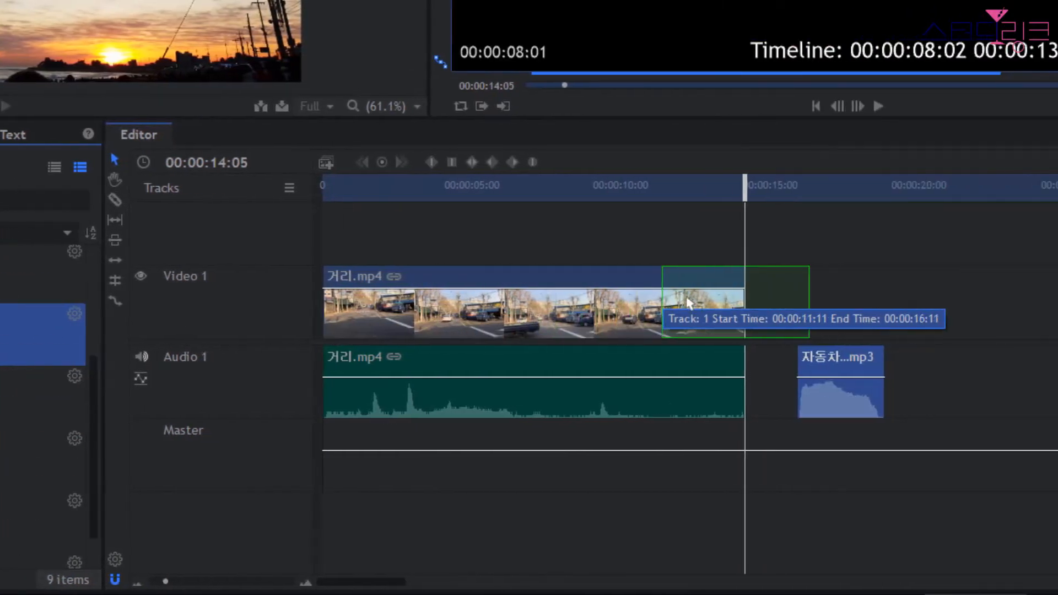
left_click_drag(652, 304, 651, 303)
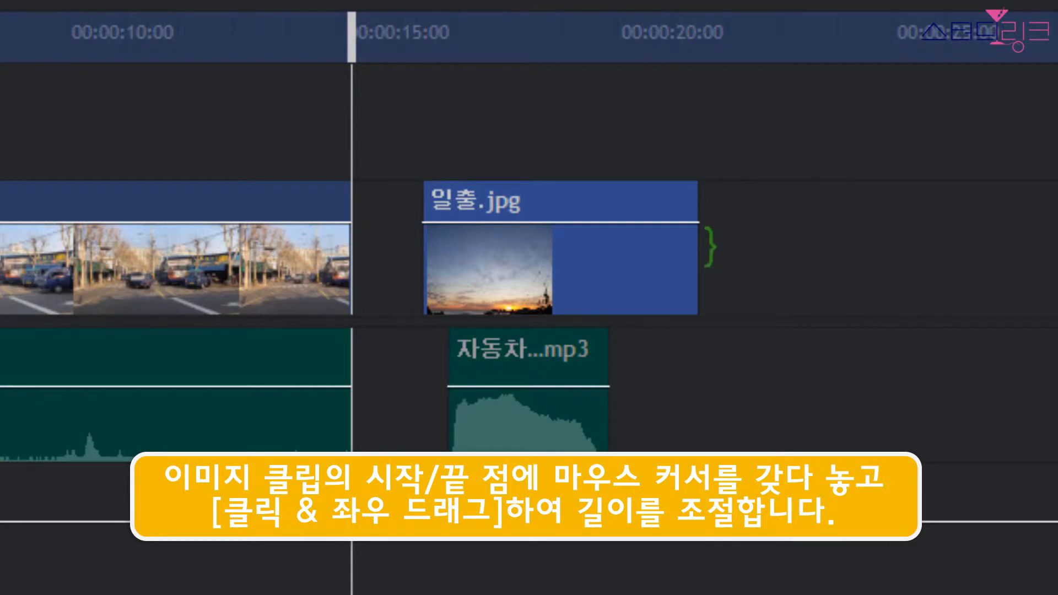
left_click_drag(711, 247, 822, 261)
left_click_drag(627, 259, 783, 253)
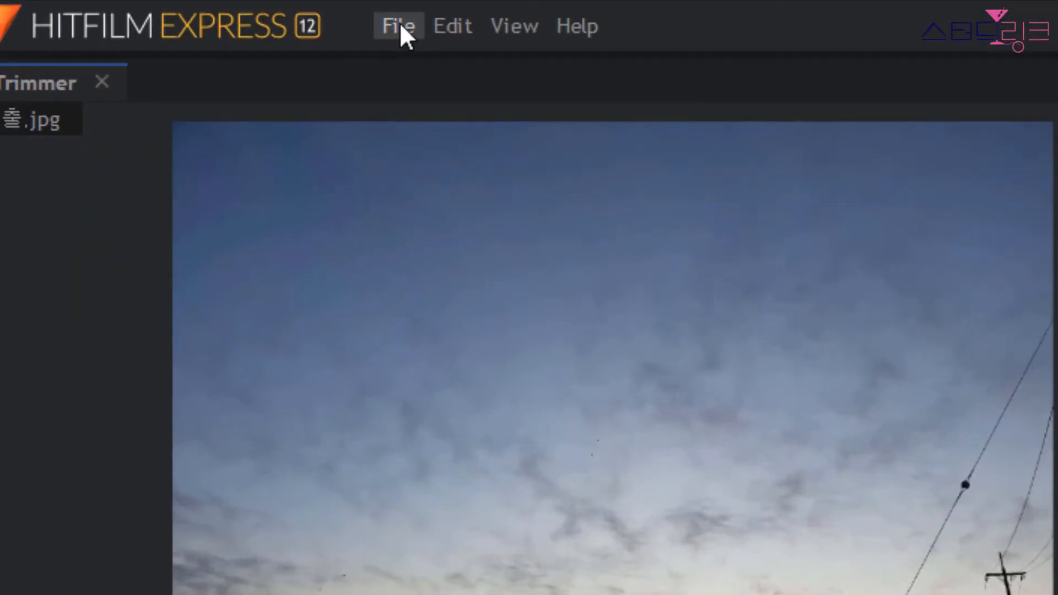
Step: Examine the General settings in the program options, including the default duration for planes, images and text, and close them
left_click(398, 25)
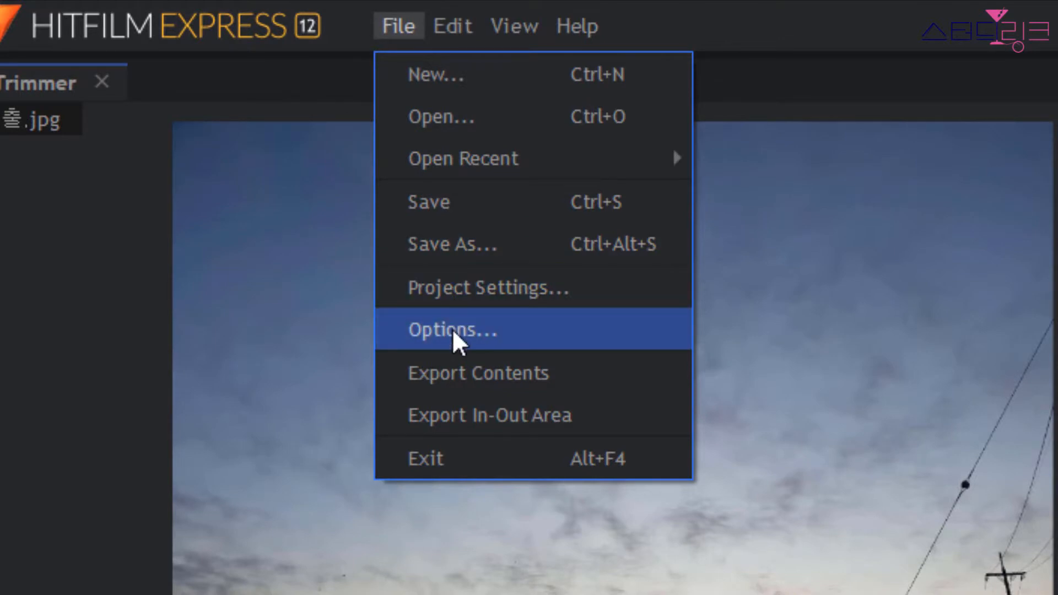
left_click(454, 333)
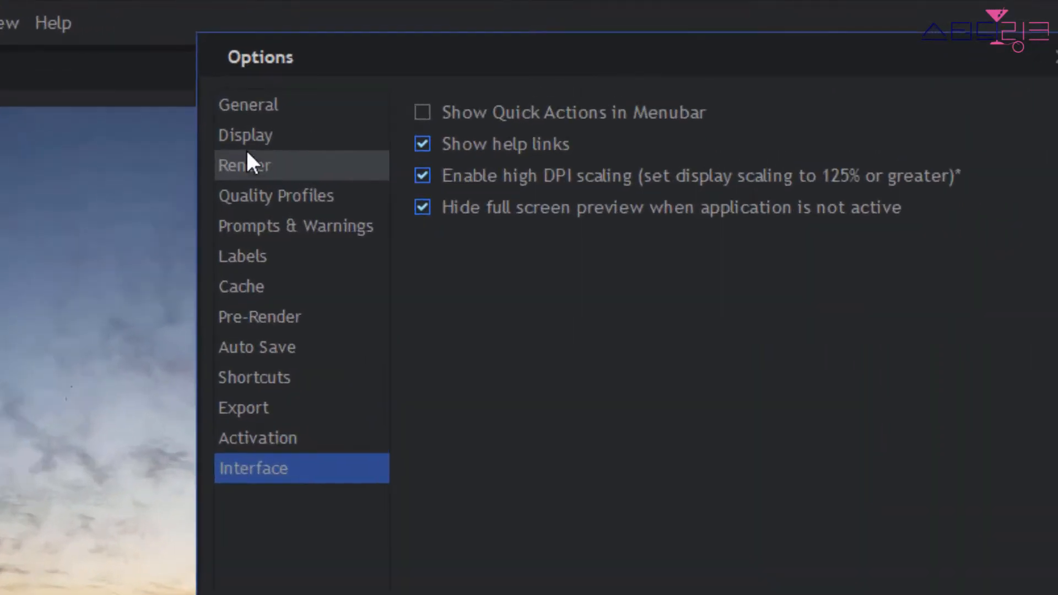
left_click(233, 120)
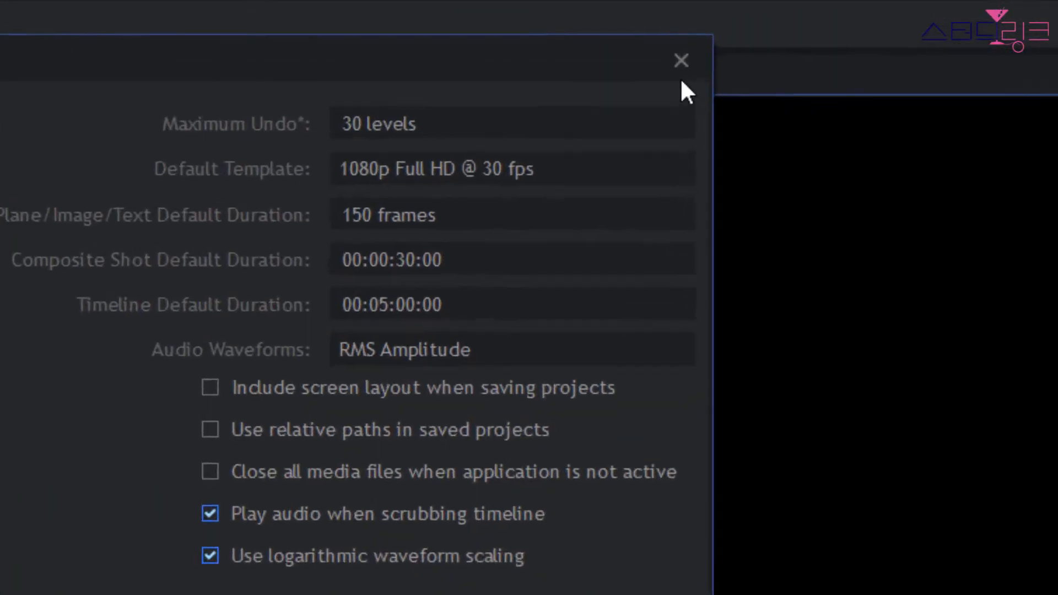
left_click(684, 64)
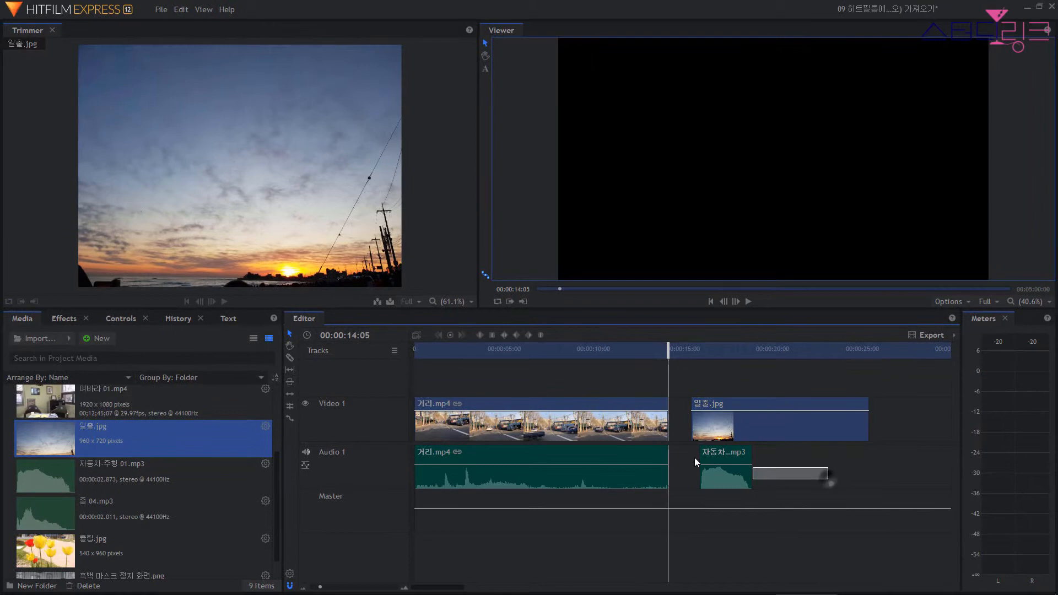
Step: Select all the clips on the timeline, delete them and return the playhead to the start
left_click_drag(828, 478, 518, 418)
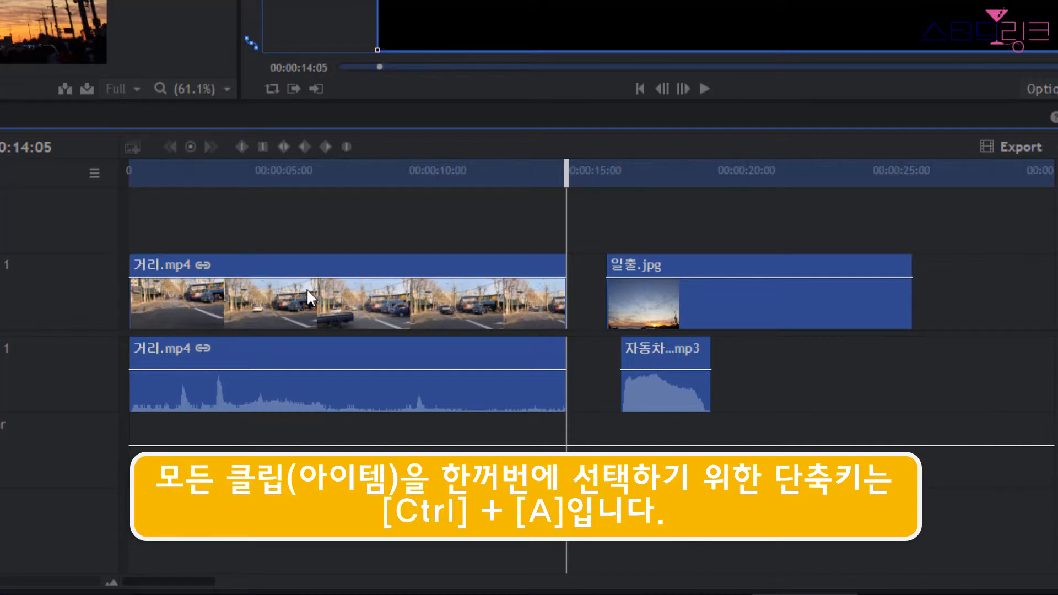
key("Delete")
left_click_drag(305, 175, 129, 178)
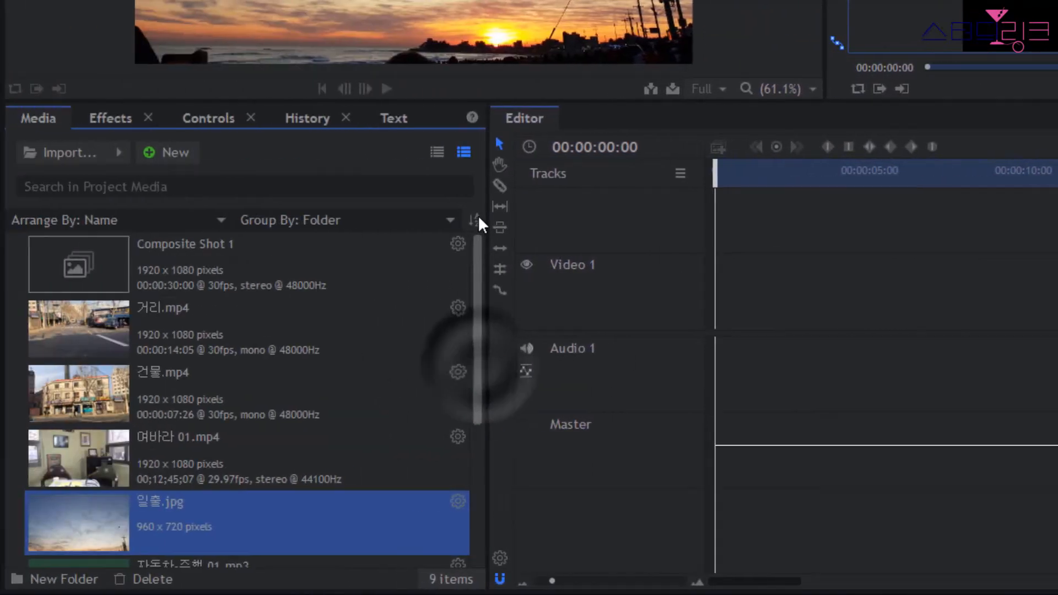
Step: Place the 여바라 01.mp4 video at the very start of the Video 1 track and match the Editor Sequence's settings to the clip
left_click(85, 451)
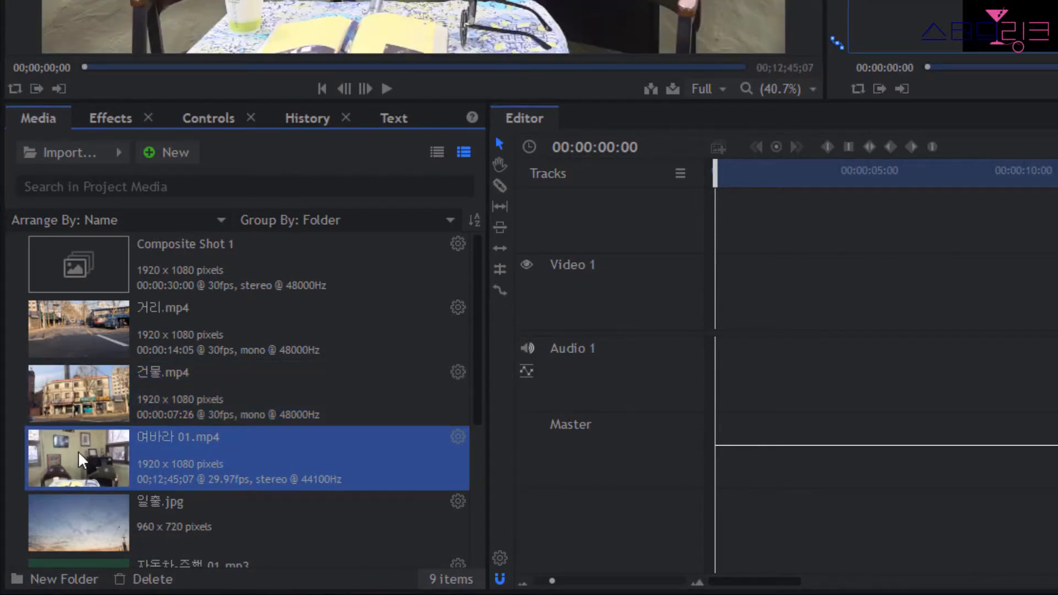
left_click_drag(78, 455, 732, 299)
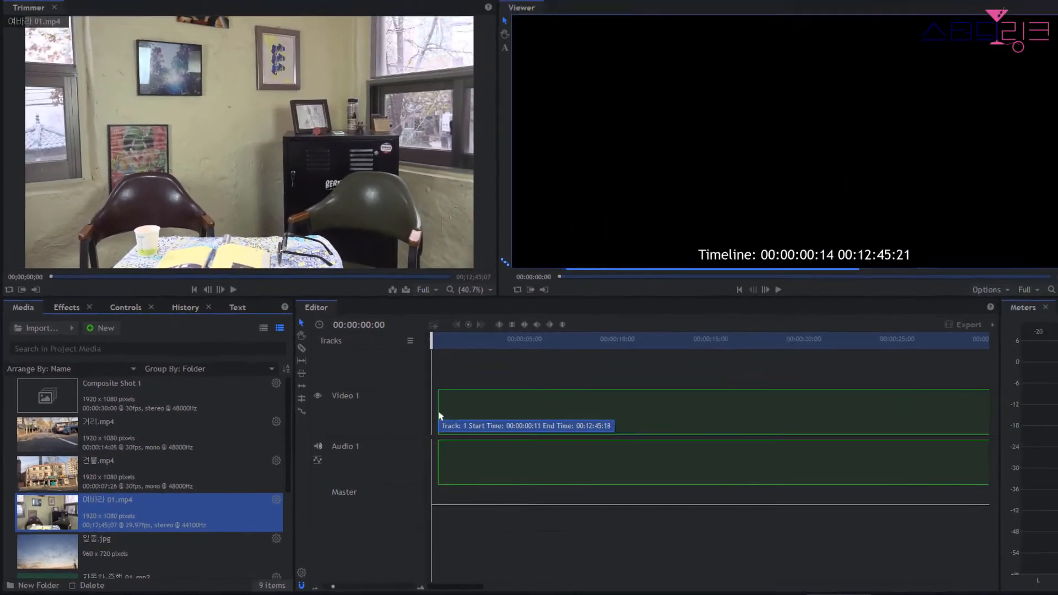
left_click_drag(441, 416, 437, 426)
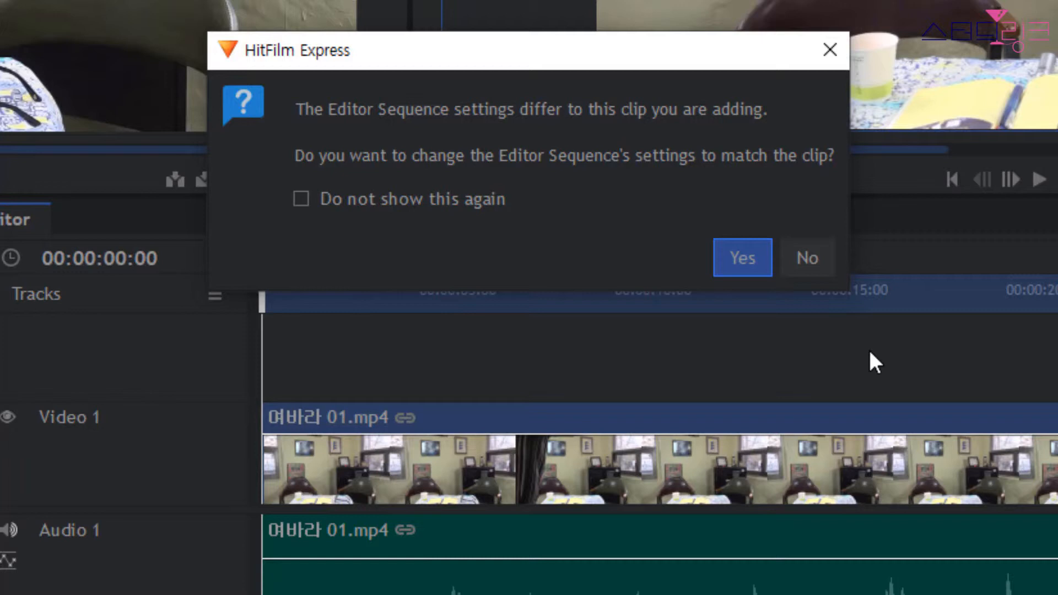
left_click(735, 257)
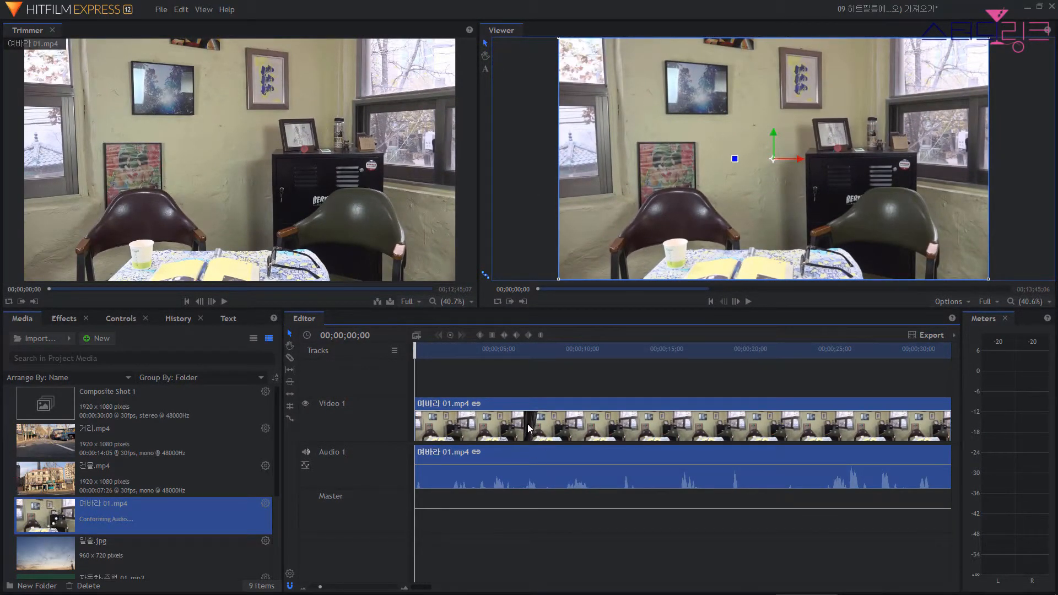
Step: Examine the Editor page of the Project Settings, including frame rate and audio sample rate, and close the settings
left_click(530, 426)
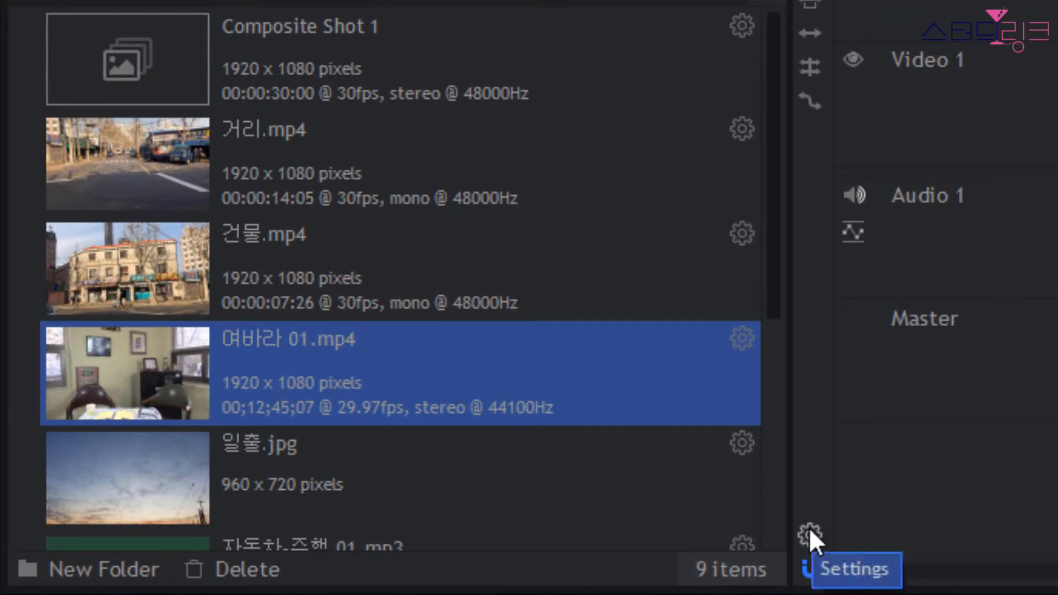
left_click(809, 533)
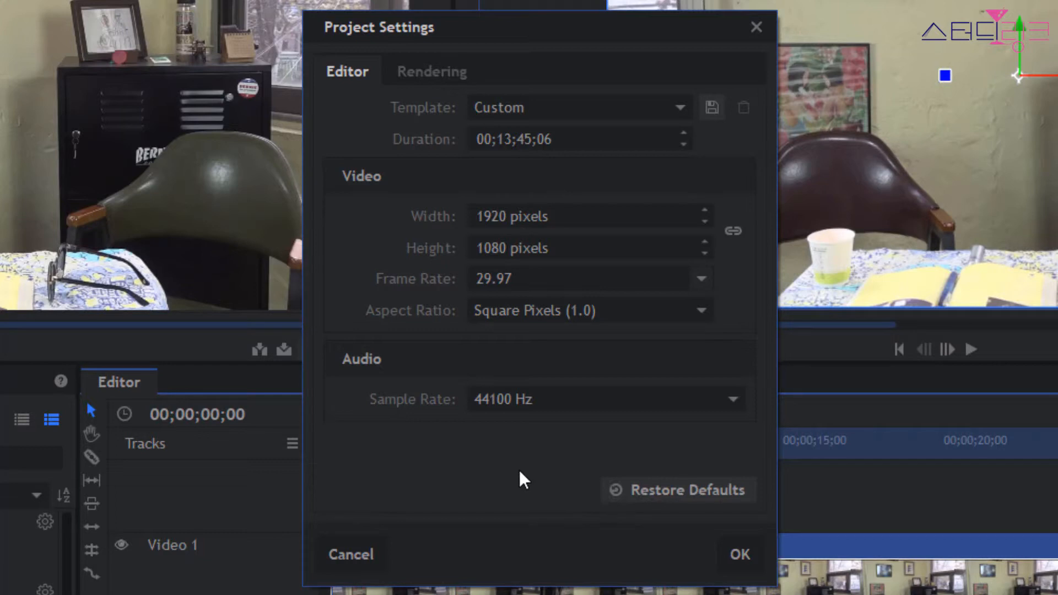
left_click(759, 27)
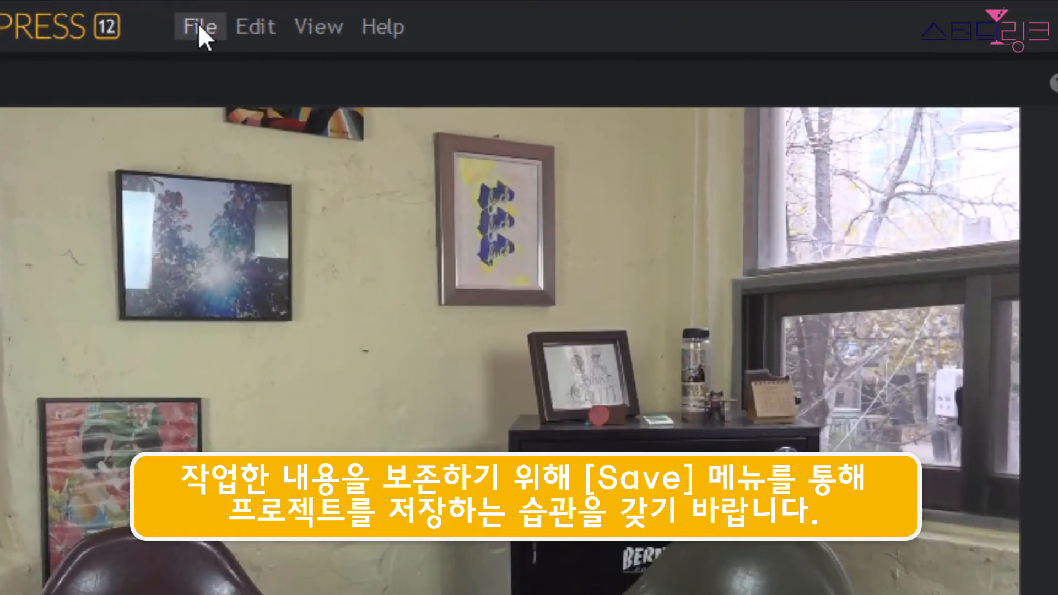
left_click(198, 25)
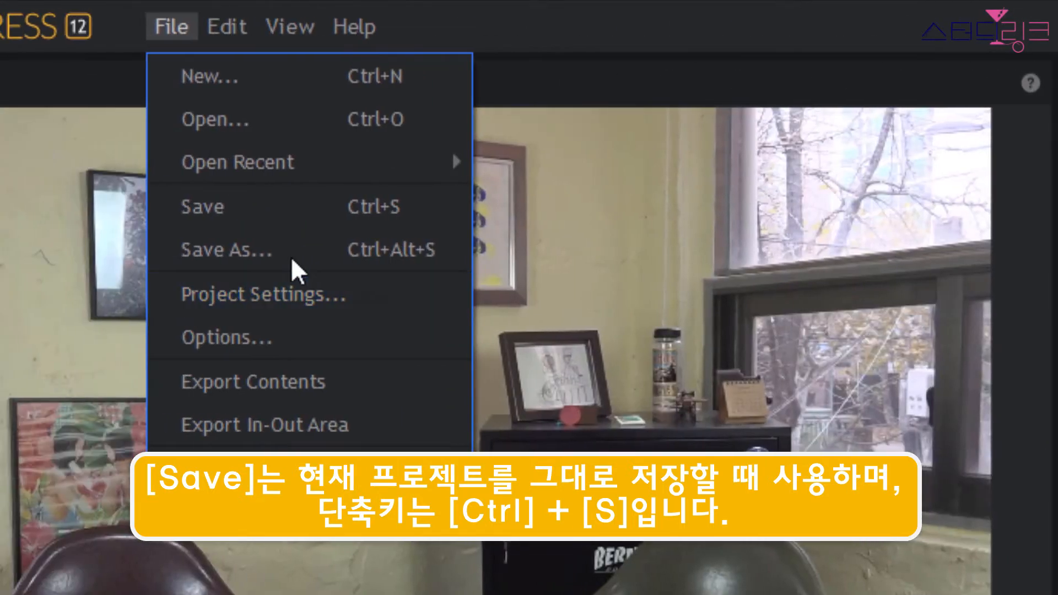
left_click(246, 255)
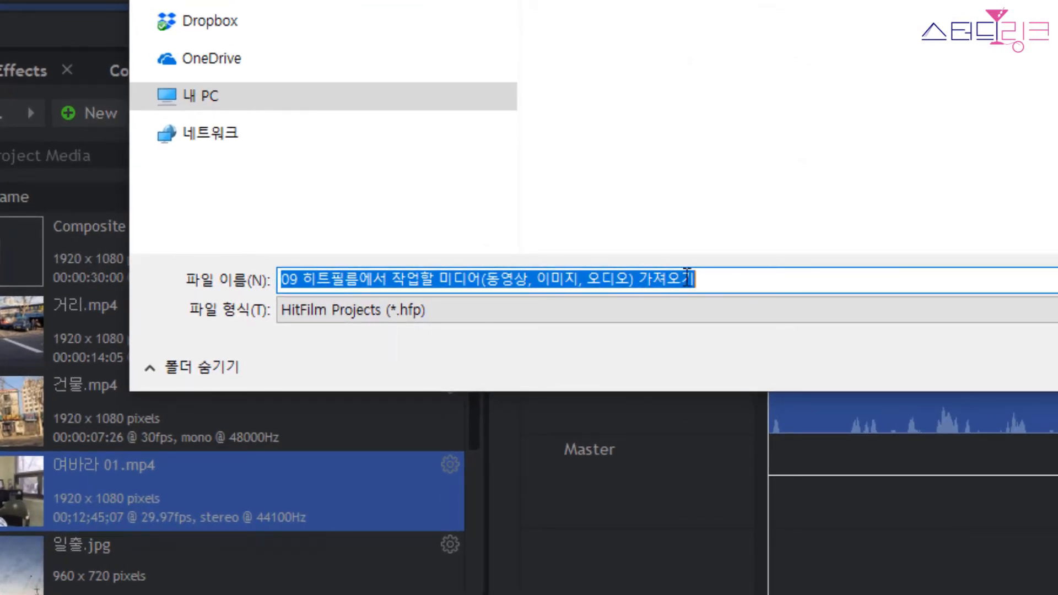
left_click(736, 279)
key("Tab")
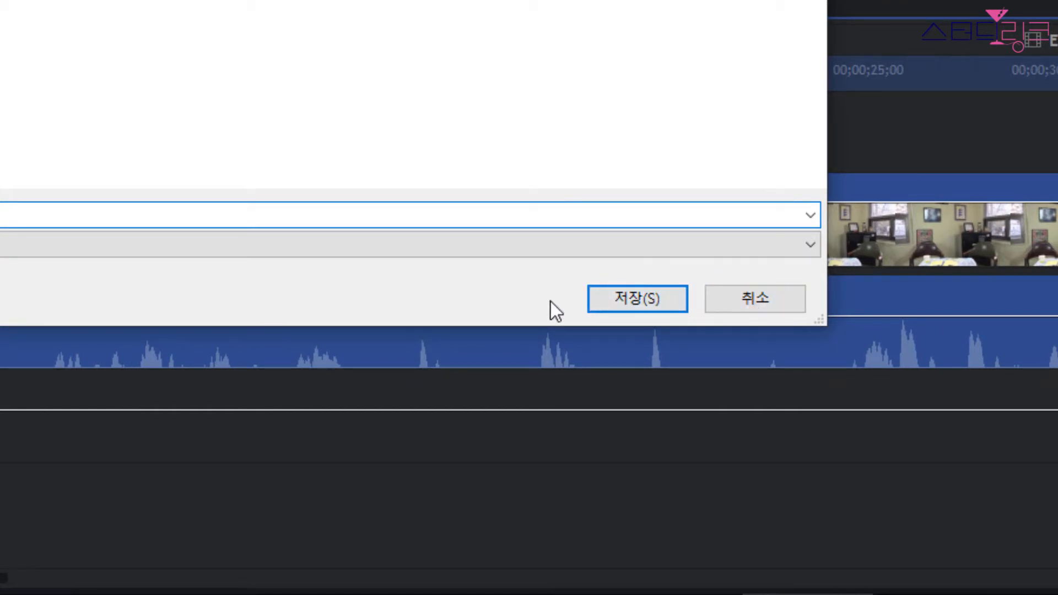
left_click(773, 300)
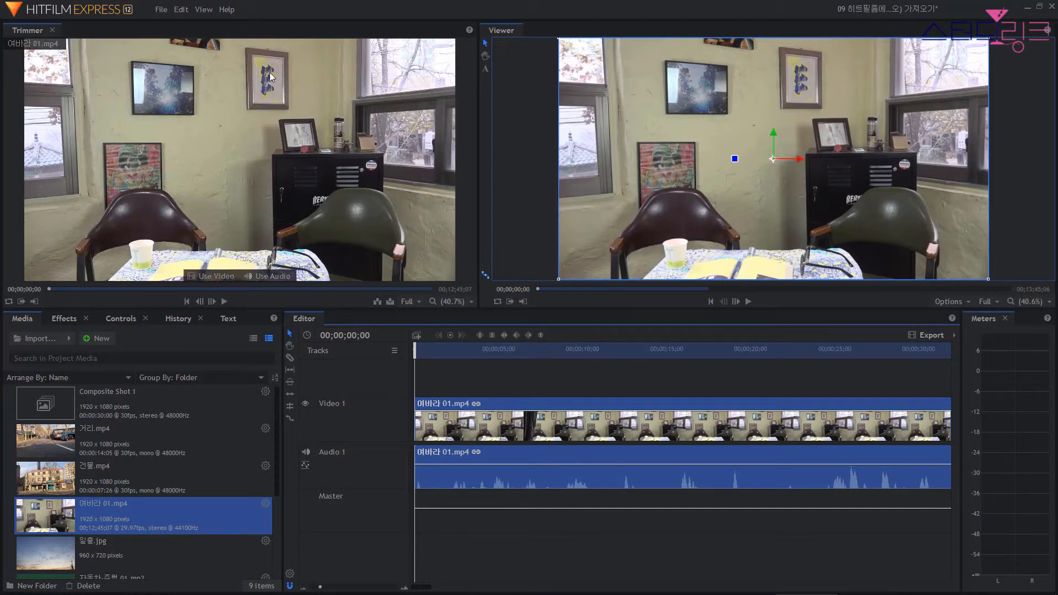
Step: Save the project under its existing name and exit the program
left_click(161, 10)
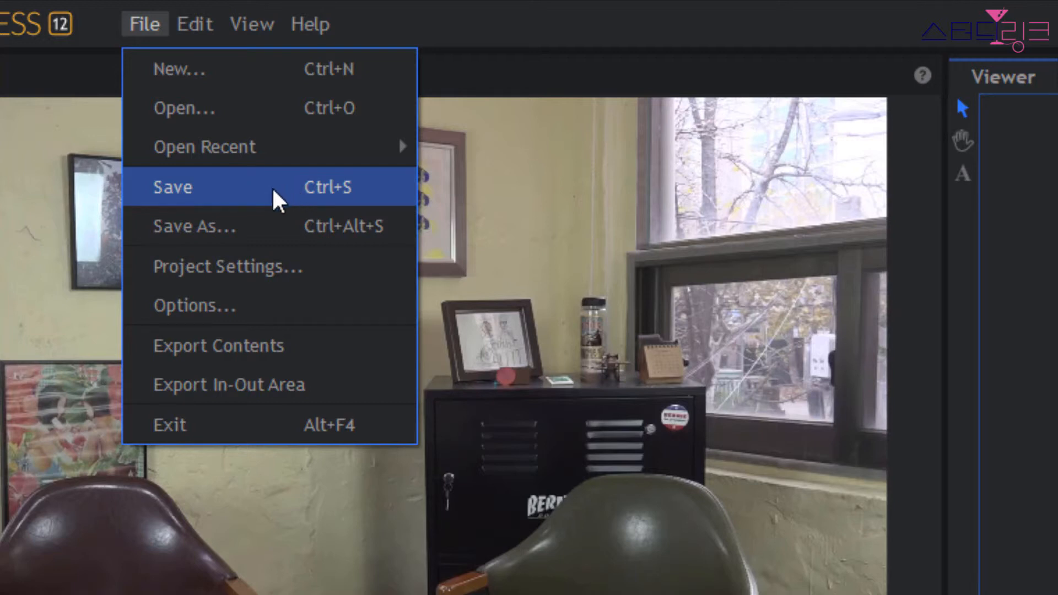
left_click(232, 191)
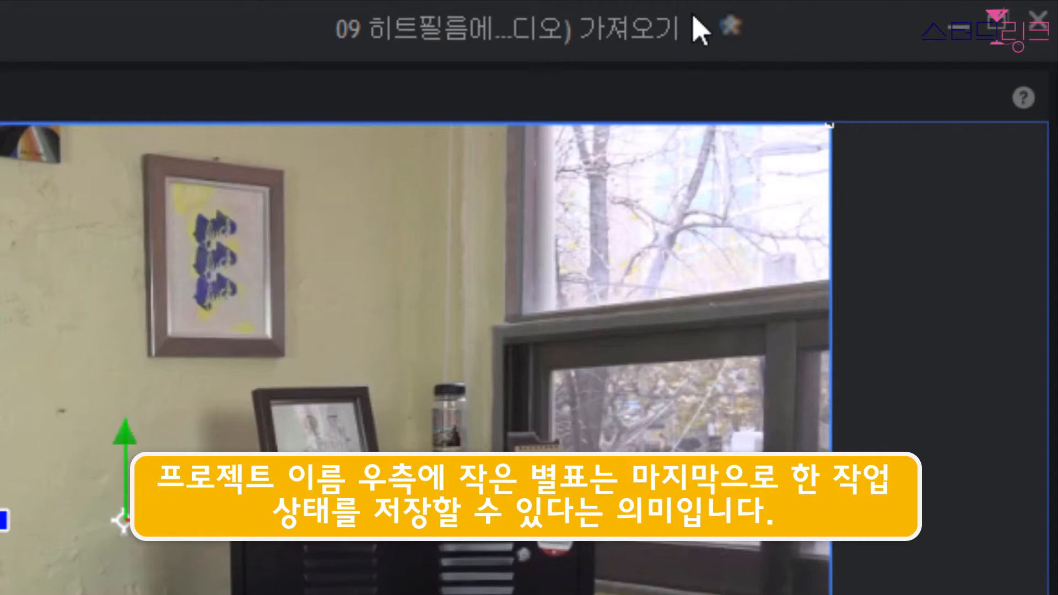
key("ctrl+s")
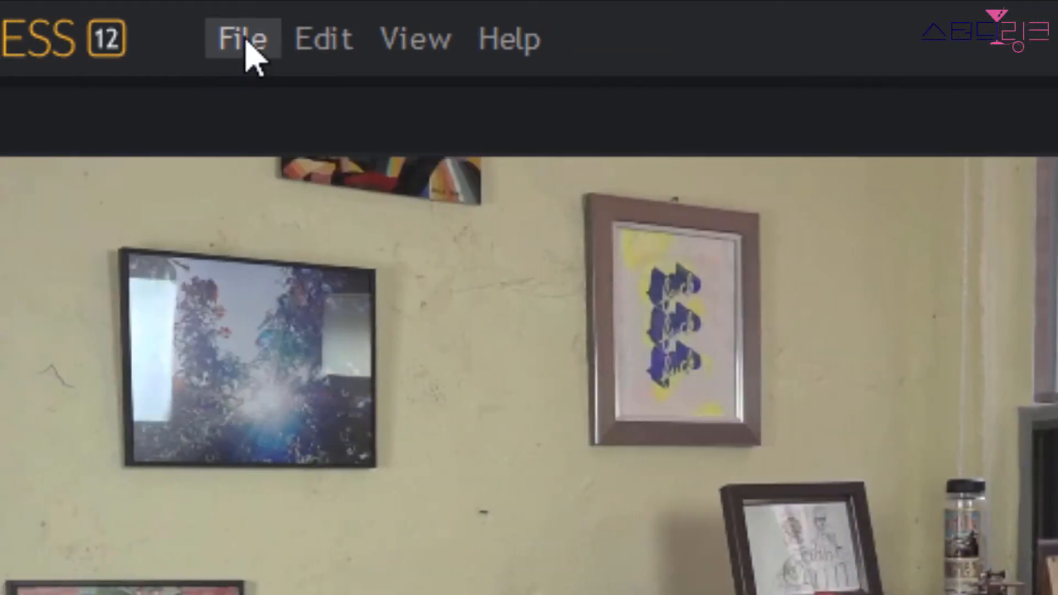
left_click(246, 41)
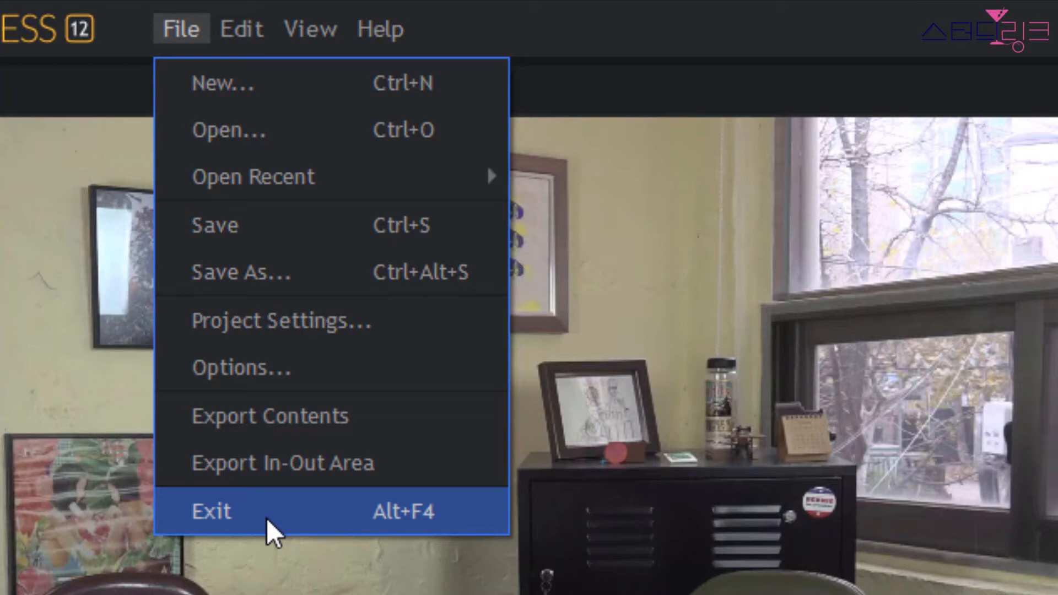
left_click(270, 531)
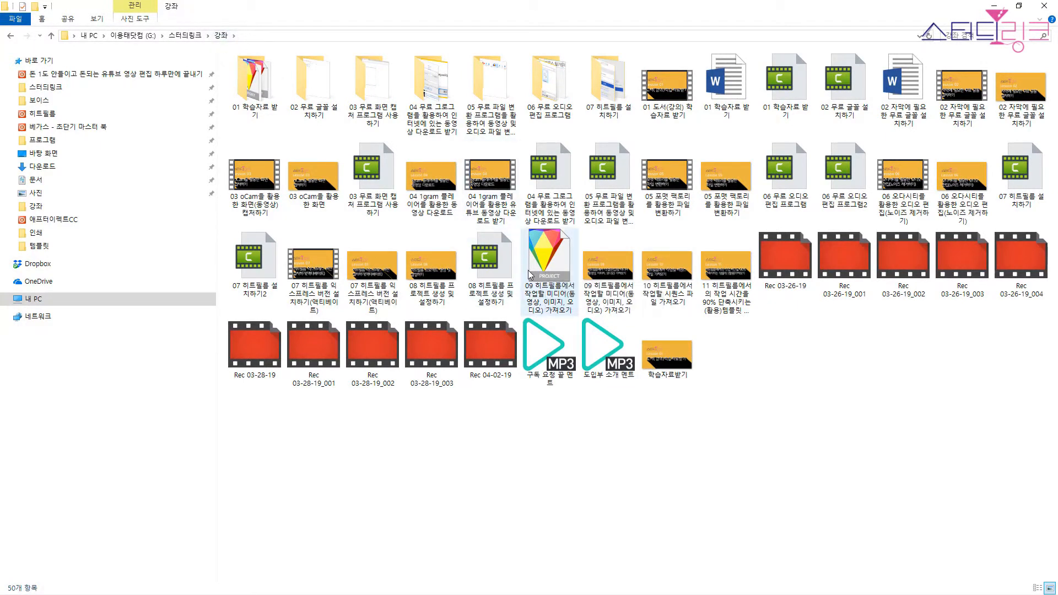
double_click(540, 283)
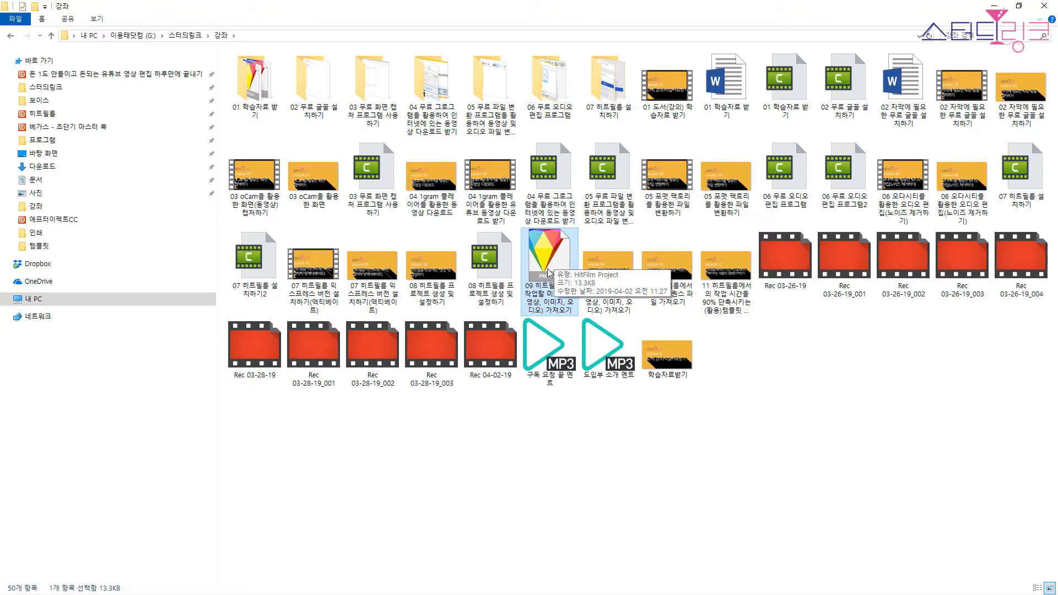
left_click(601, 466)
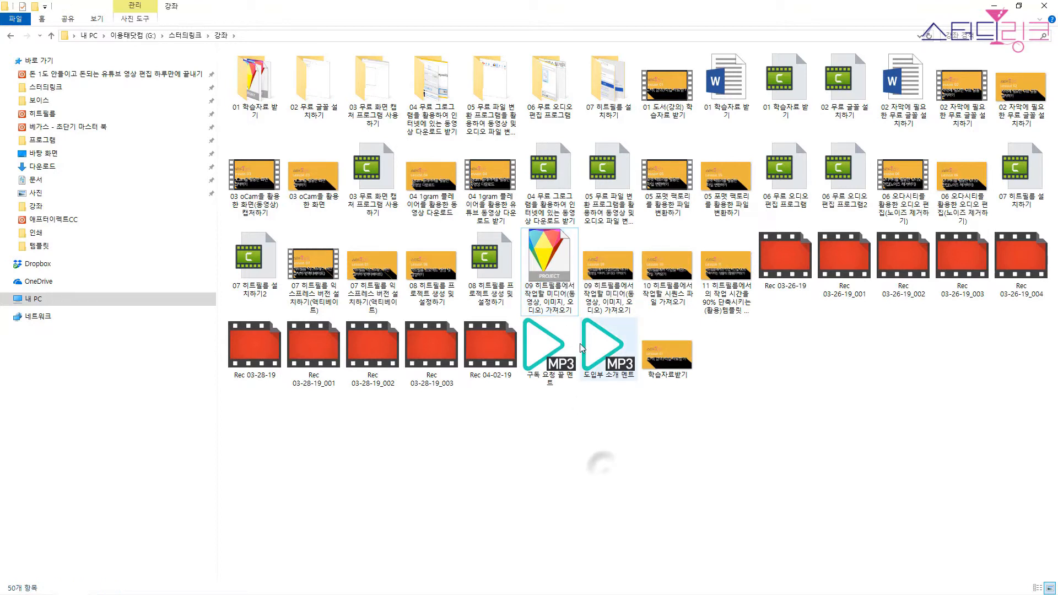
right_click(689, 464)
key("Escape")
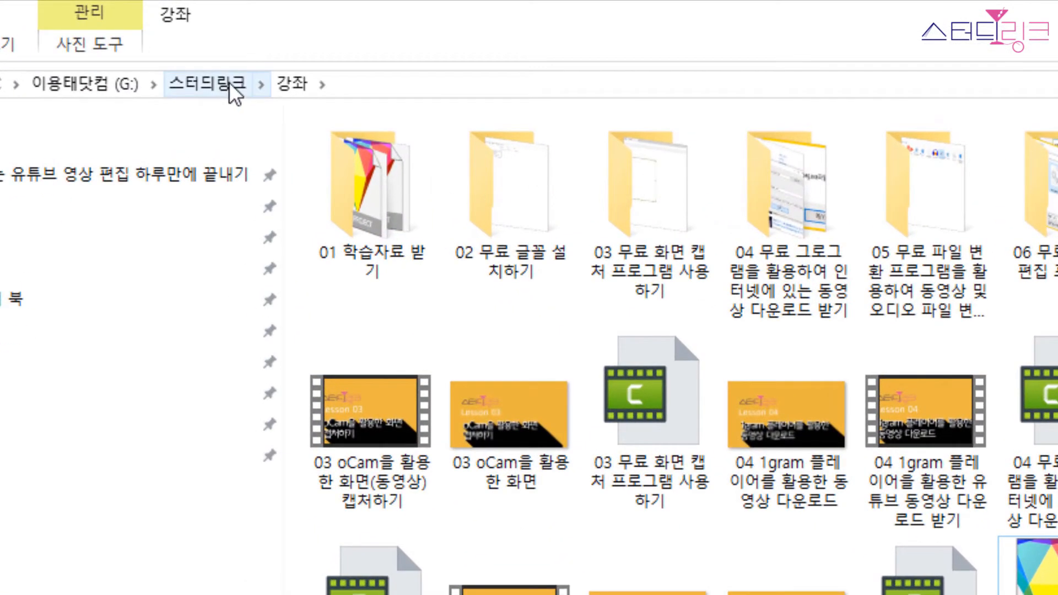
Step: Go up to the 스터듸링크 folder and open the 비디오 folder inside 학습자료
left_click(231, 82)
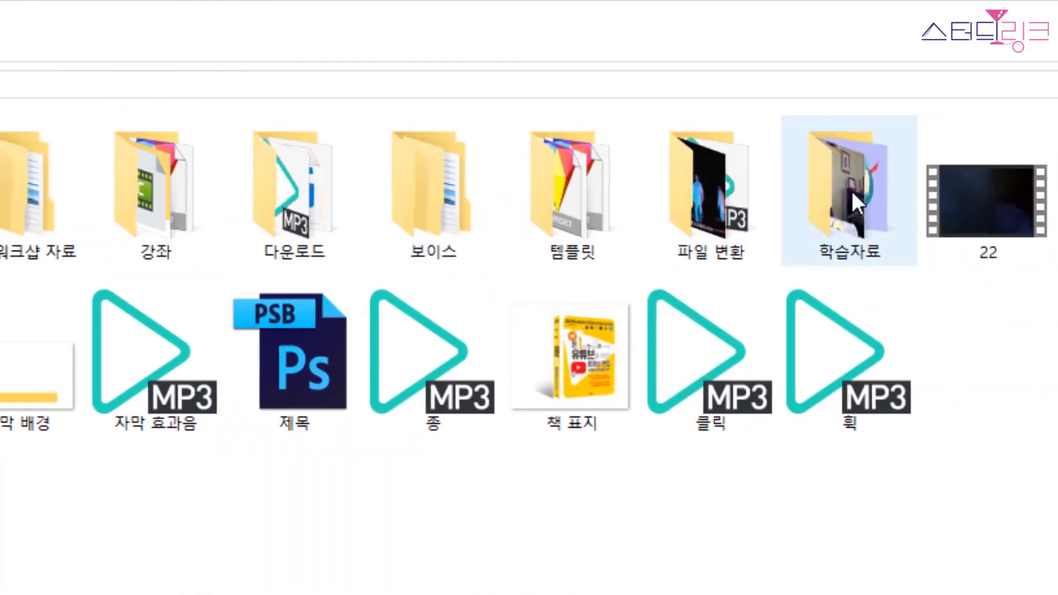
double_click(496, 189)
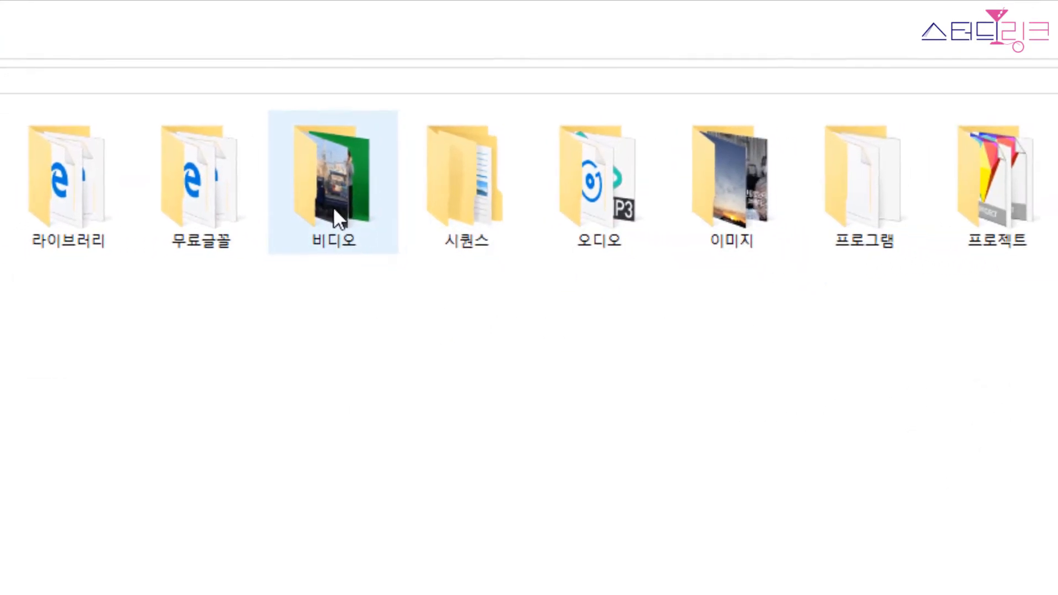
double_click(338, 221)
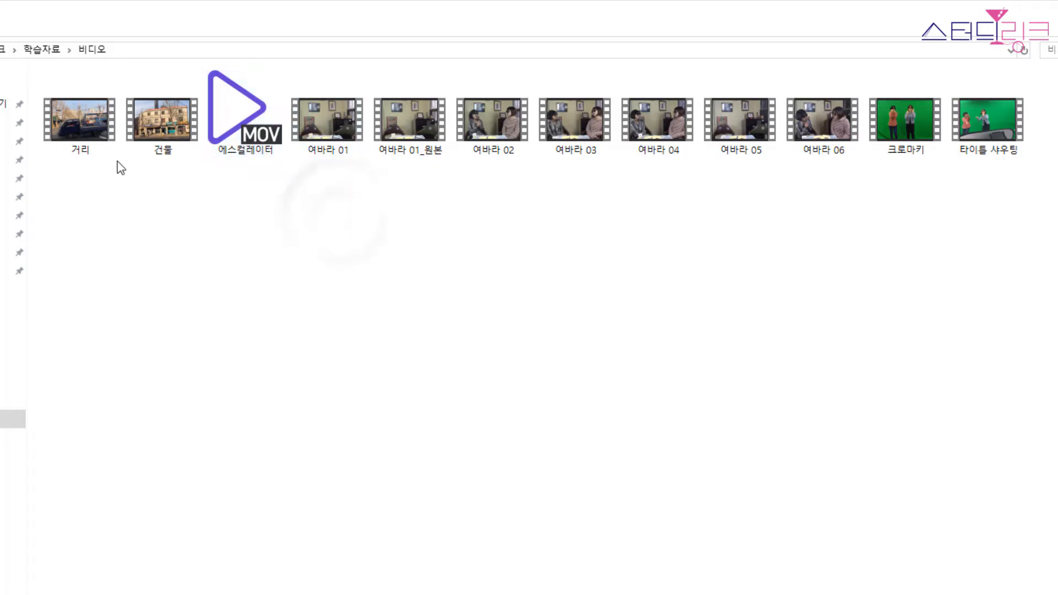
left_click(90, 146)
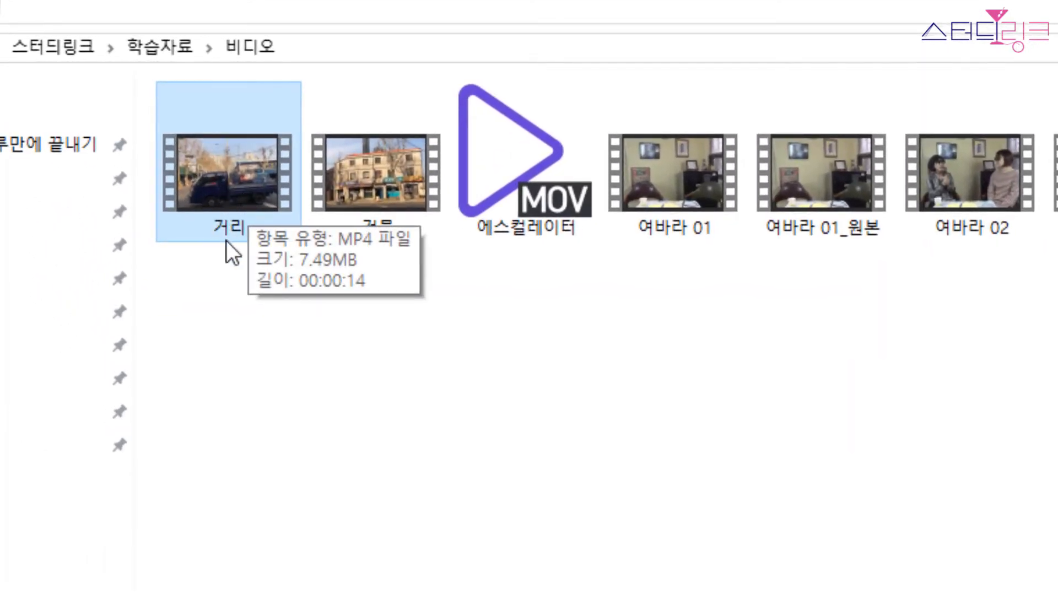
left_click(226, 229)
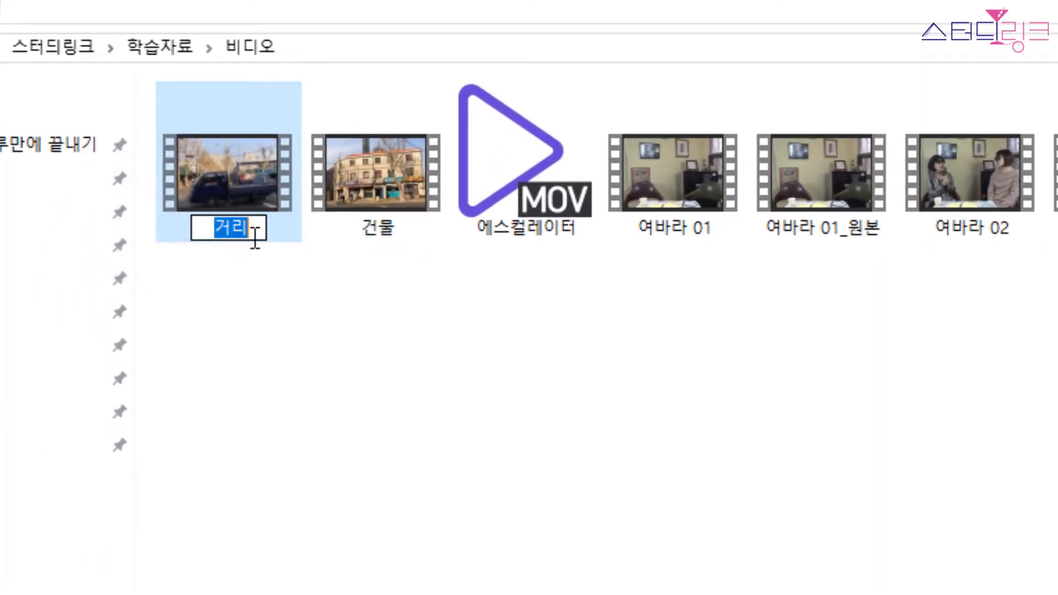
left_click(273, 309)
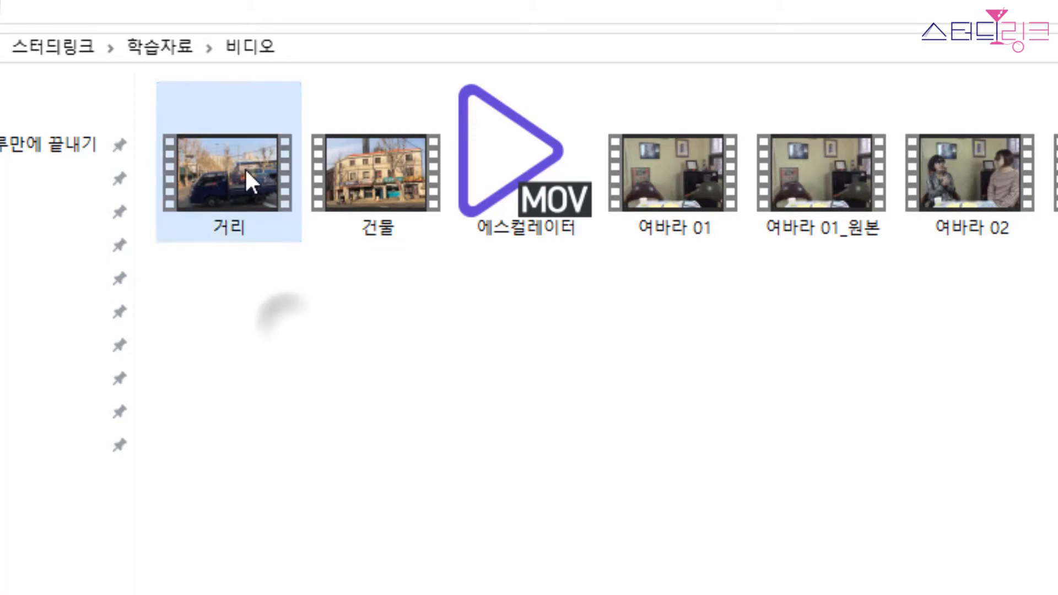
Step: Move the 거리 video from the 비디오 folder into its parent 학습자료 folder and check the contents of 비디오
left_click(251, 181)
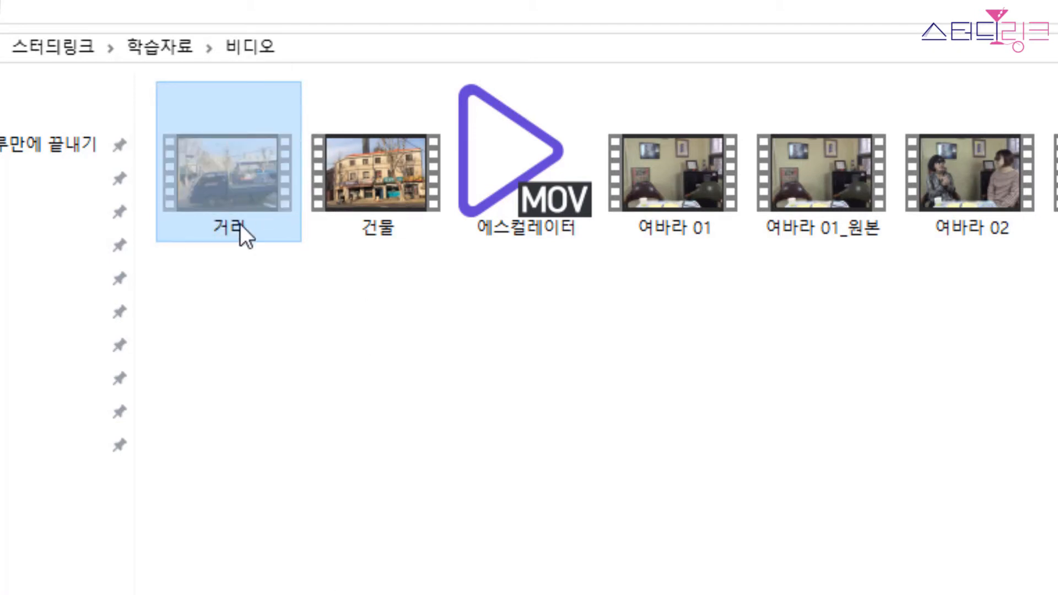
left_click(116, 84)
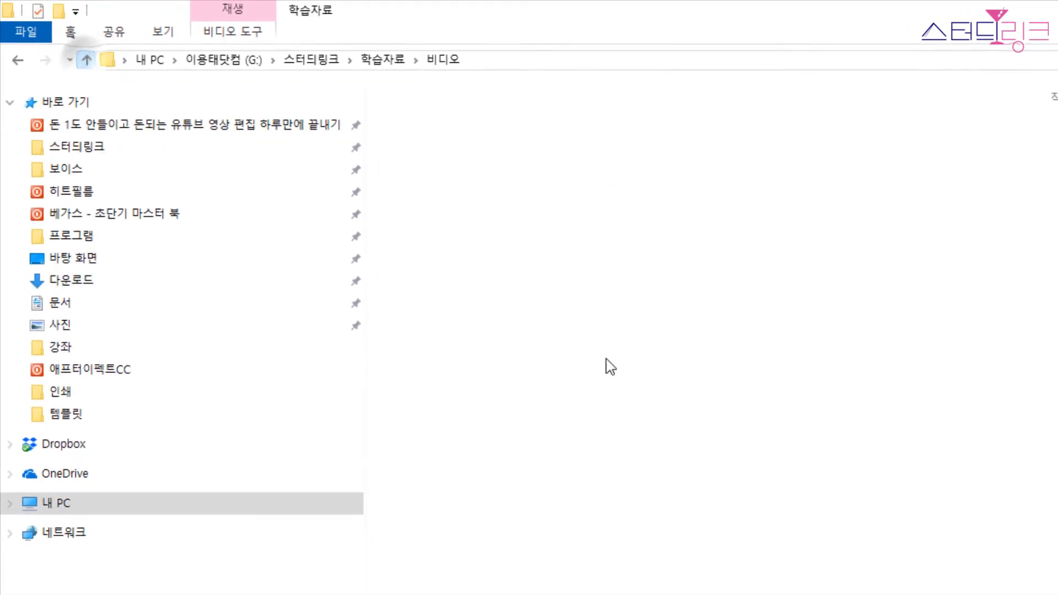
left_click(744, 439)
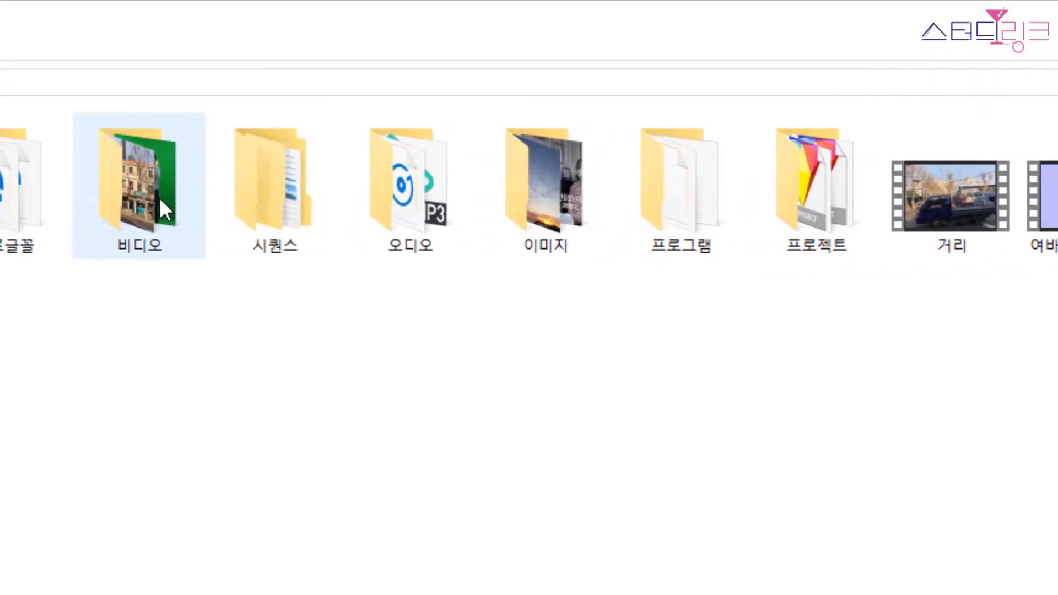
double_click(148, 196)
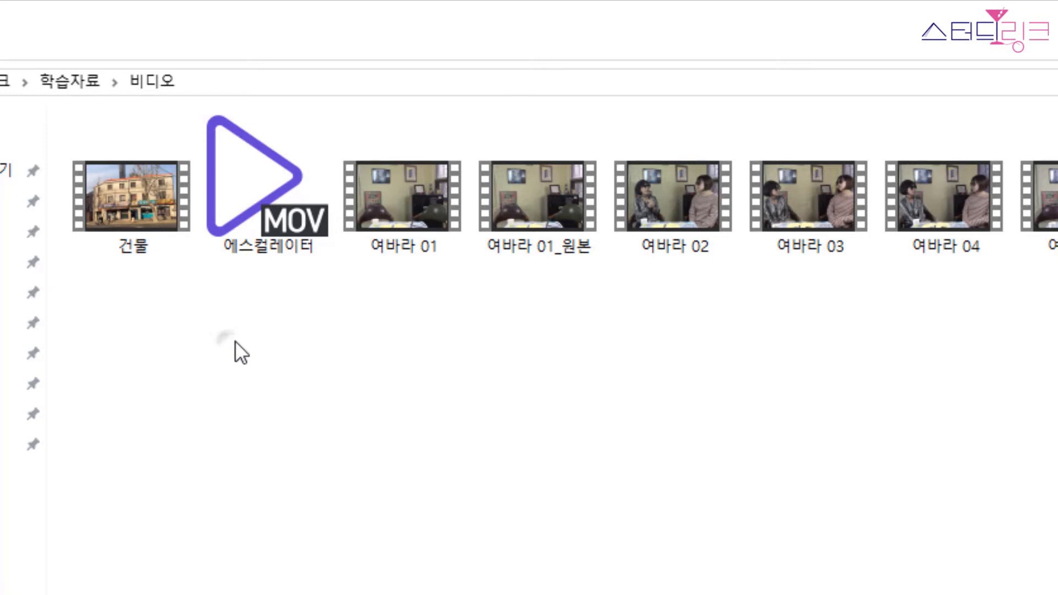
key("alt+Left")
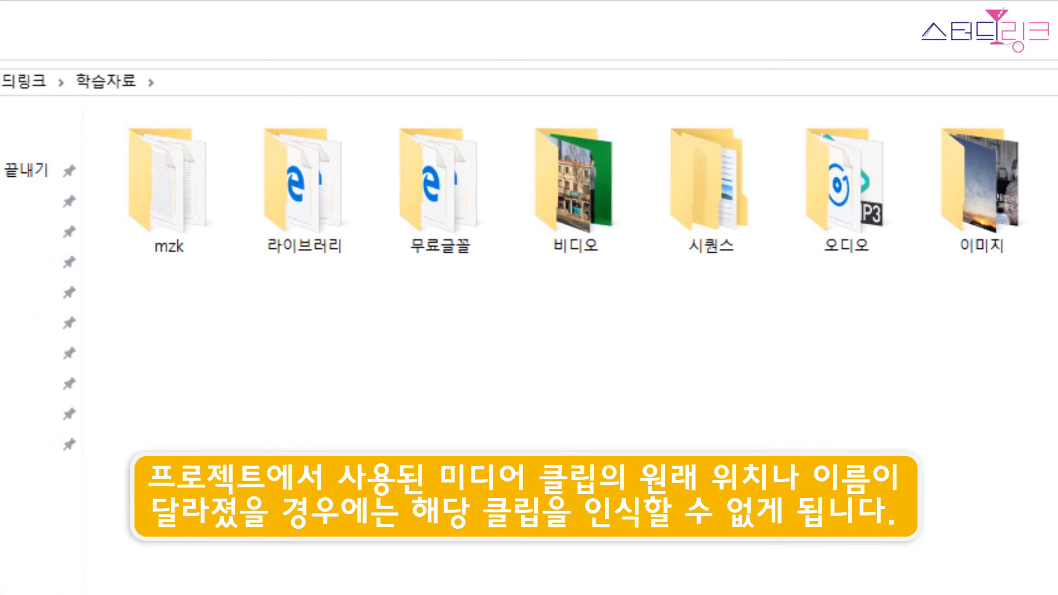
Step: Return to the 강좌 folder and open the project file 09 히트필름에서 작업할 미디어(동영상, 이미지, 오디오) 가져오기
left_click(435, 84)
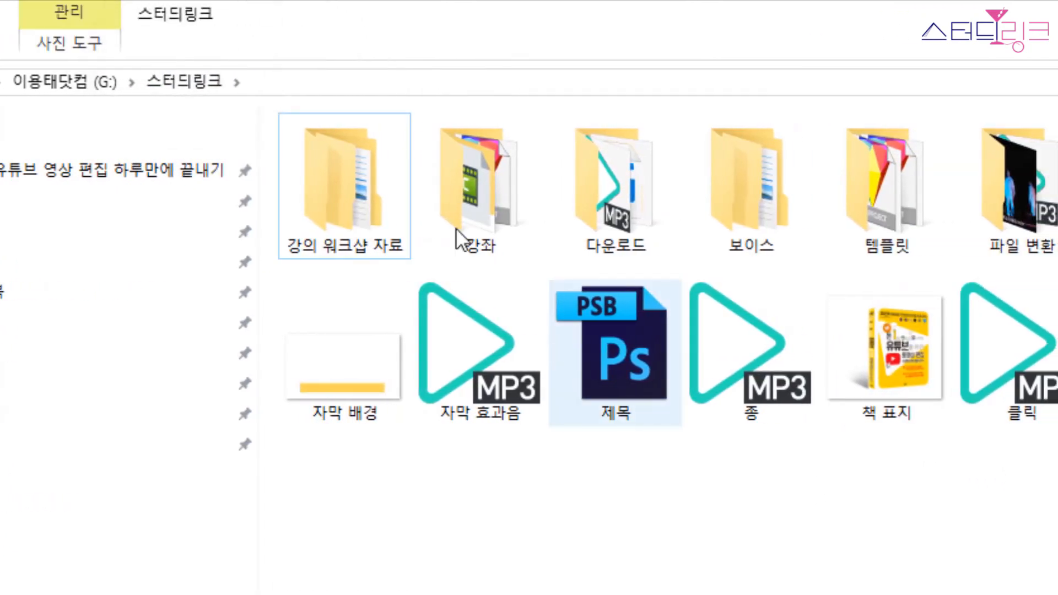
double_click(461, 184)
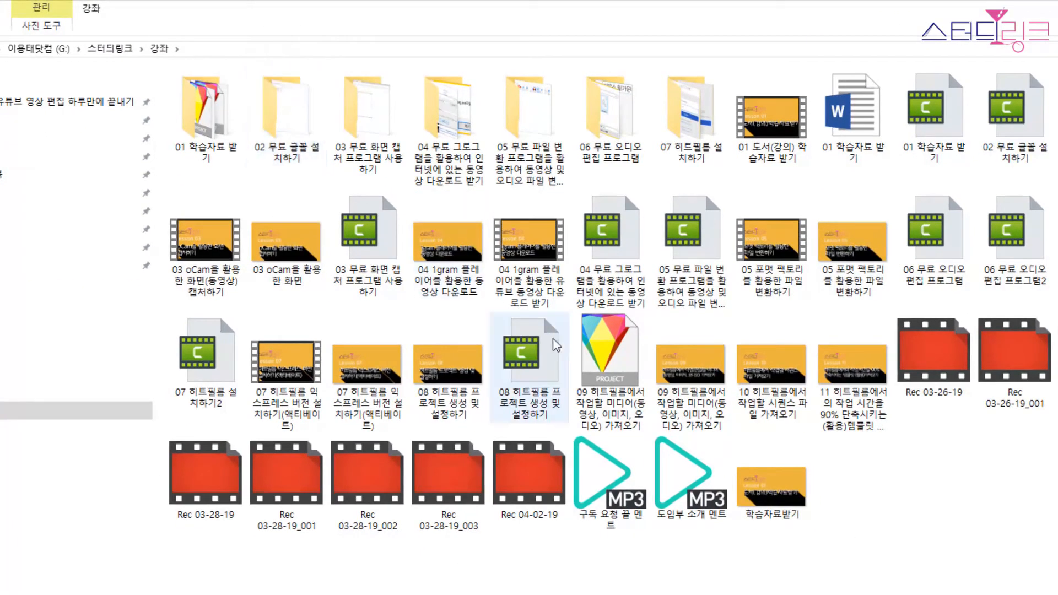
left_click(614, 348)
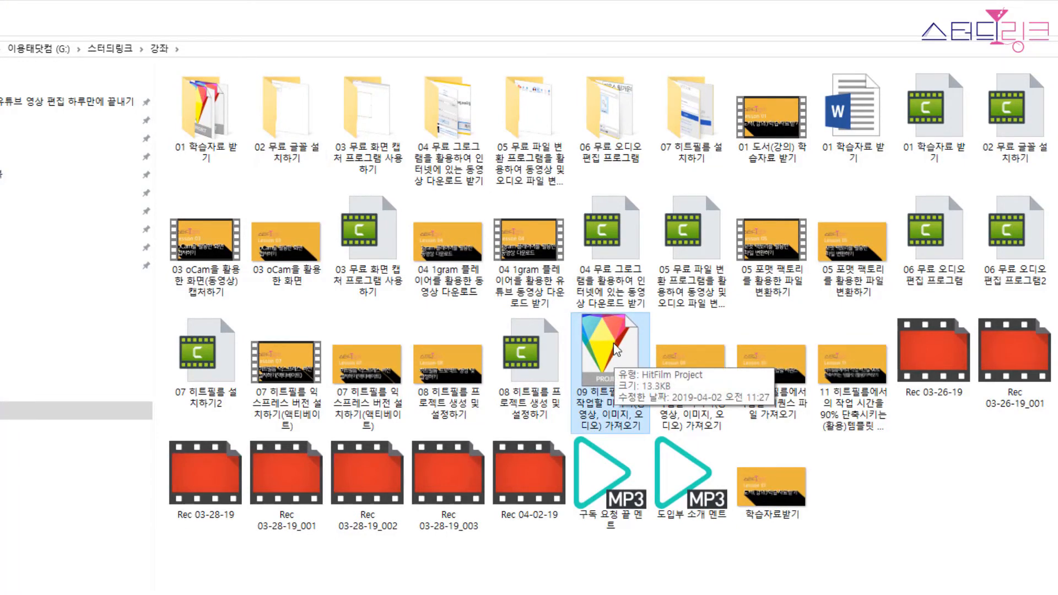
double_click(614, 348)
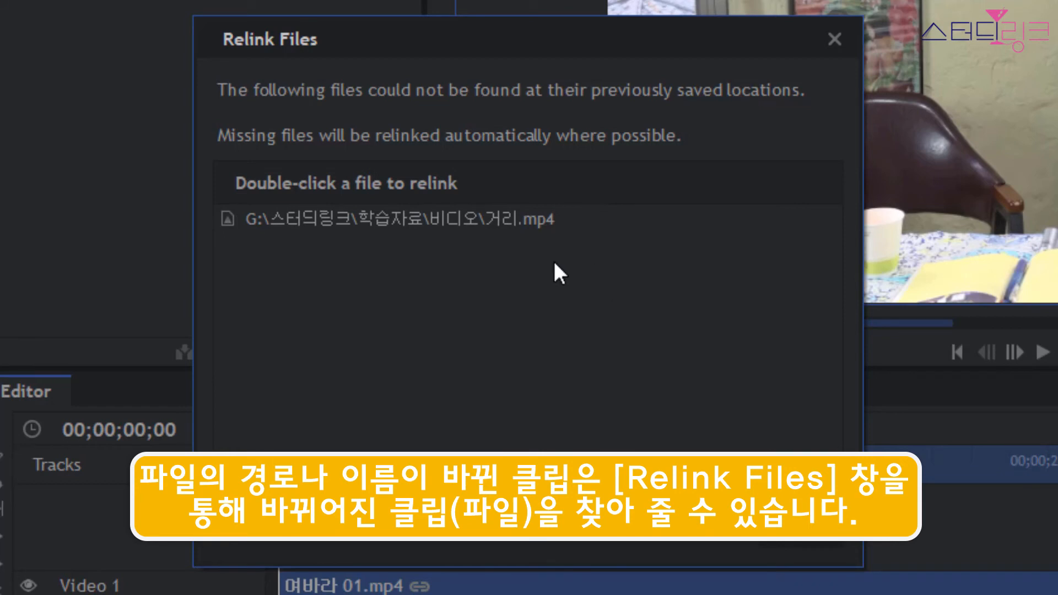
Step: Relink the missing 거리.mp4 to the 거리 video in the 학습자료 folder
double_click(469, 218)
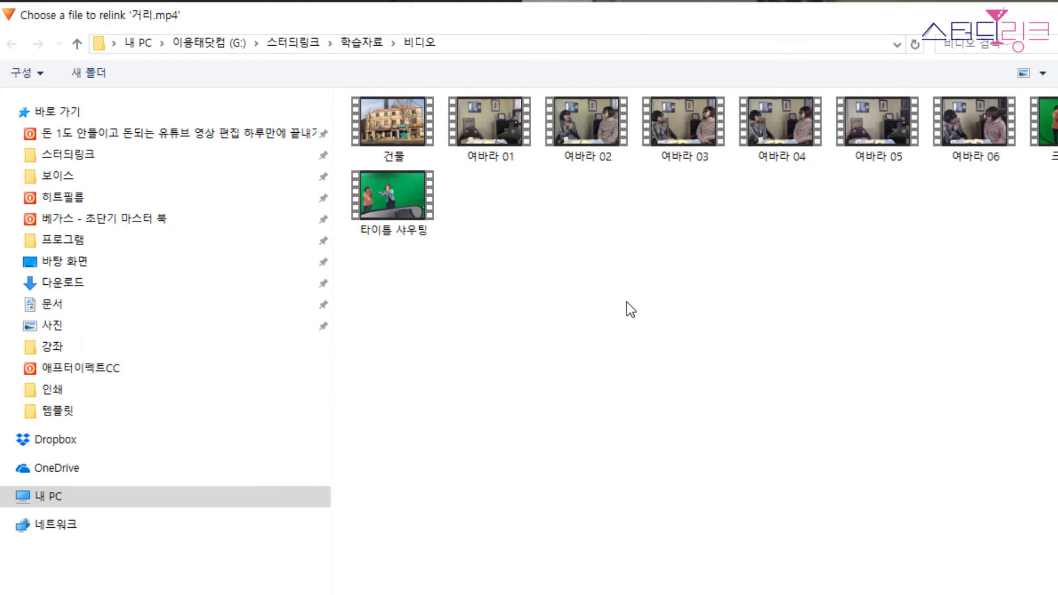
left_click(358, 43)
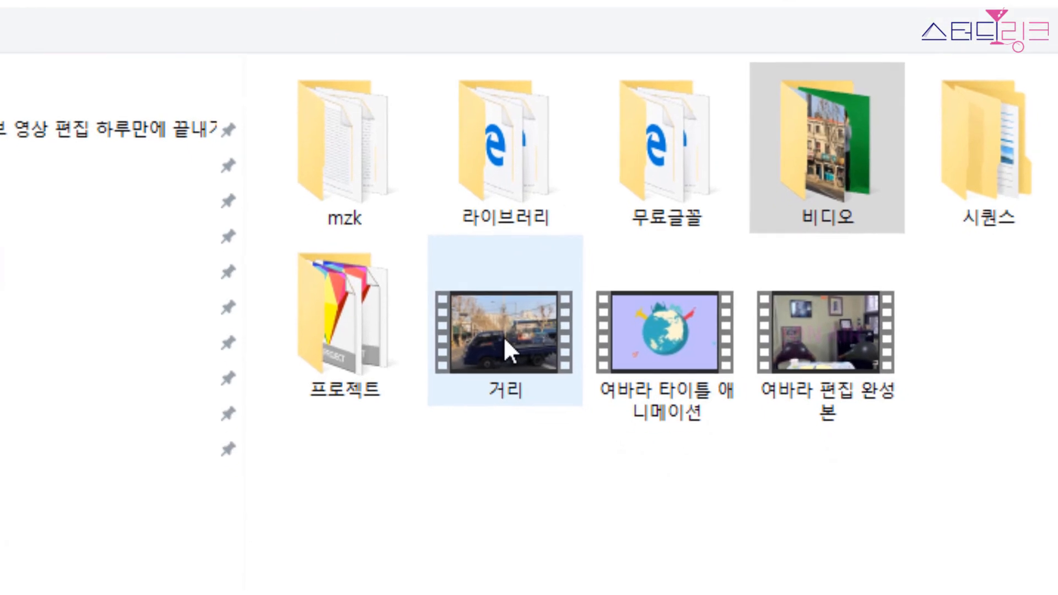
left_click(506, 339)
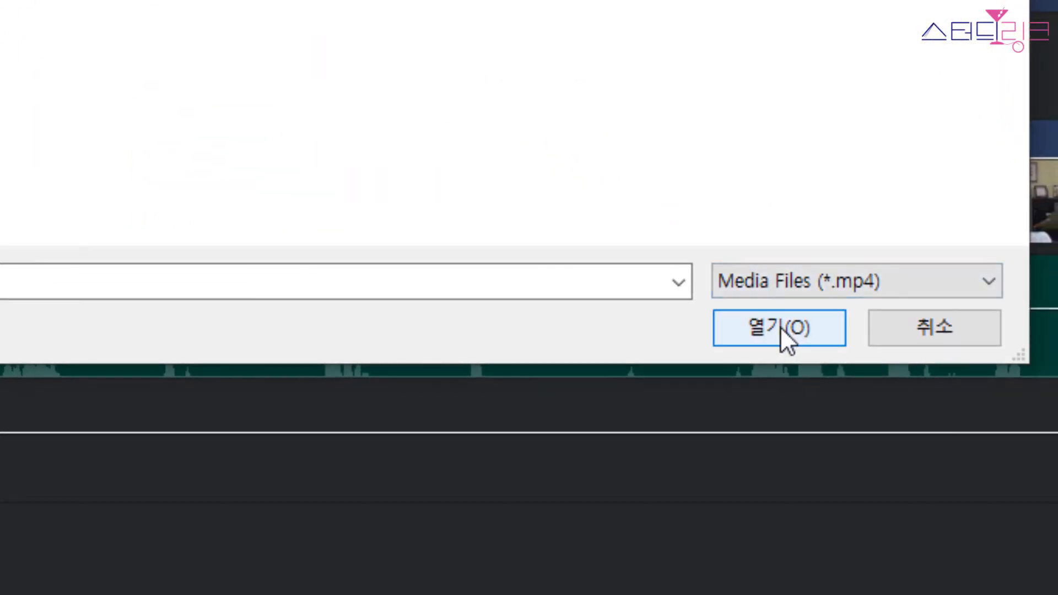
left_click(782, 329)
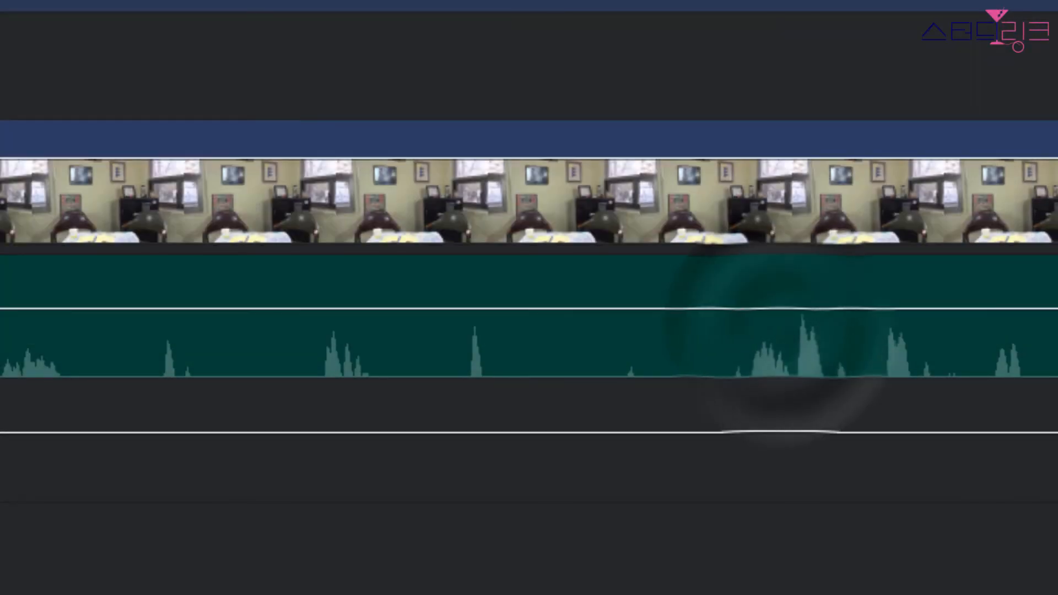